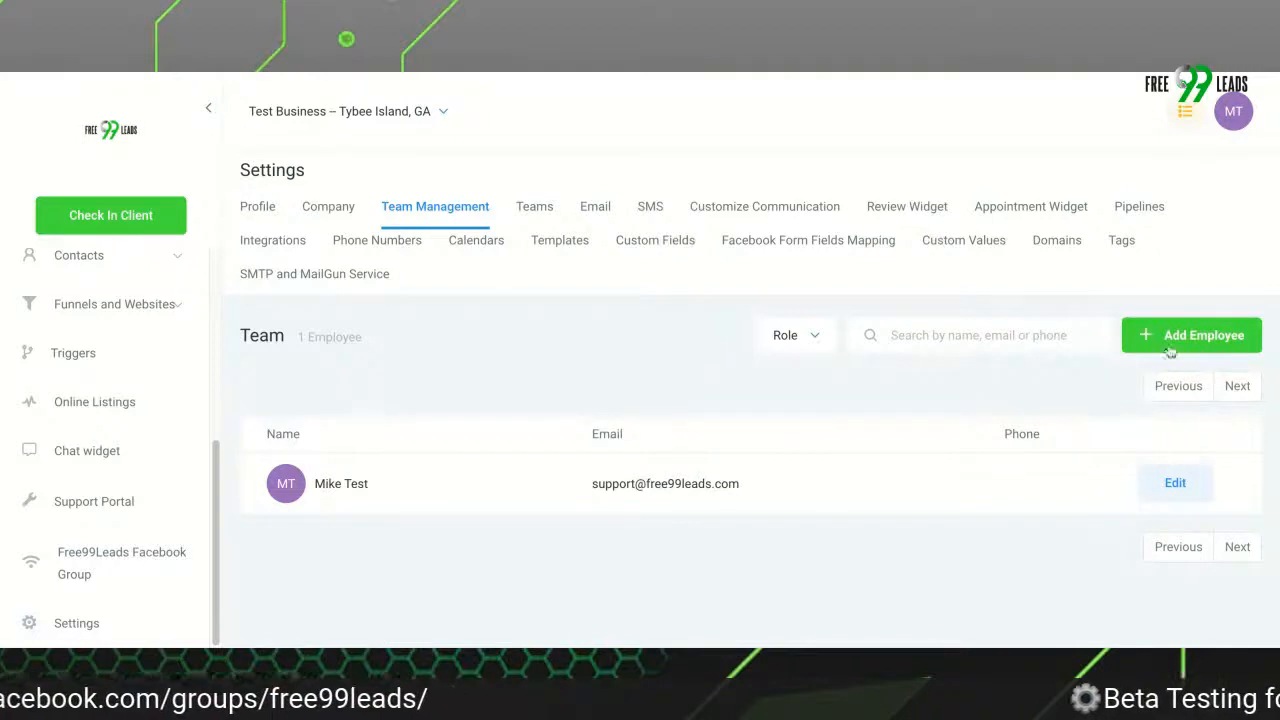
# Start a new employee record in Team Management and enter the employee's first and last name
pyautogui.click(477, 214)
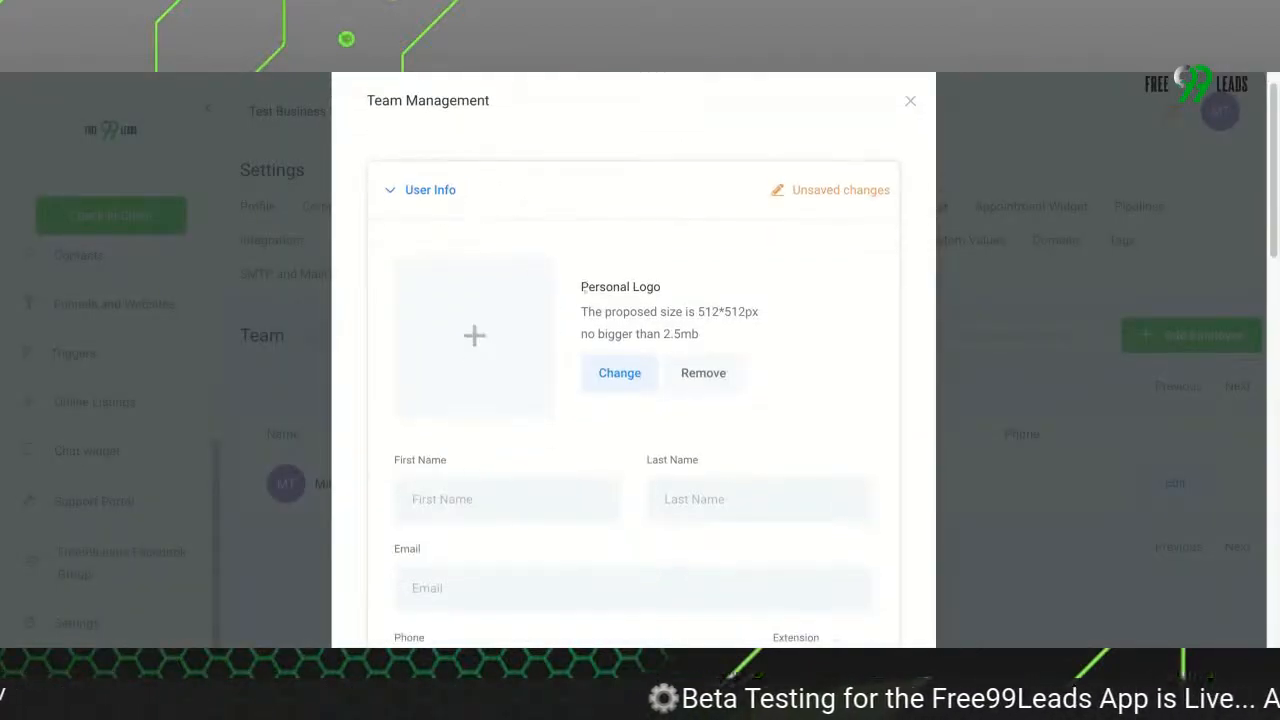
pyautogui.click(508, 511)
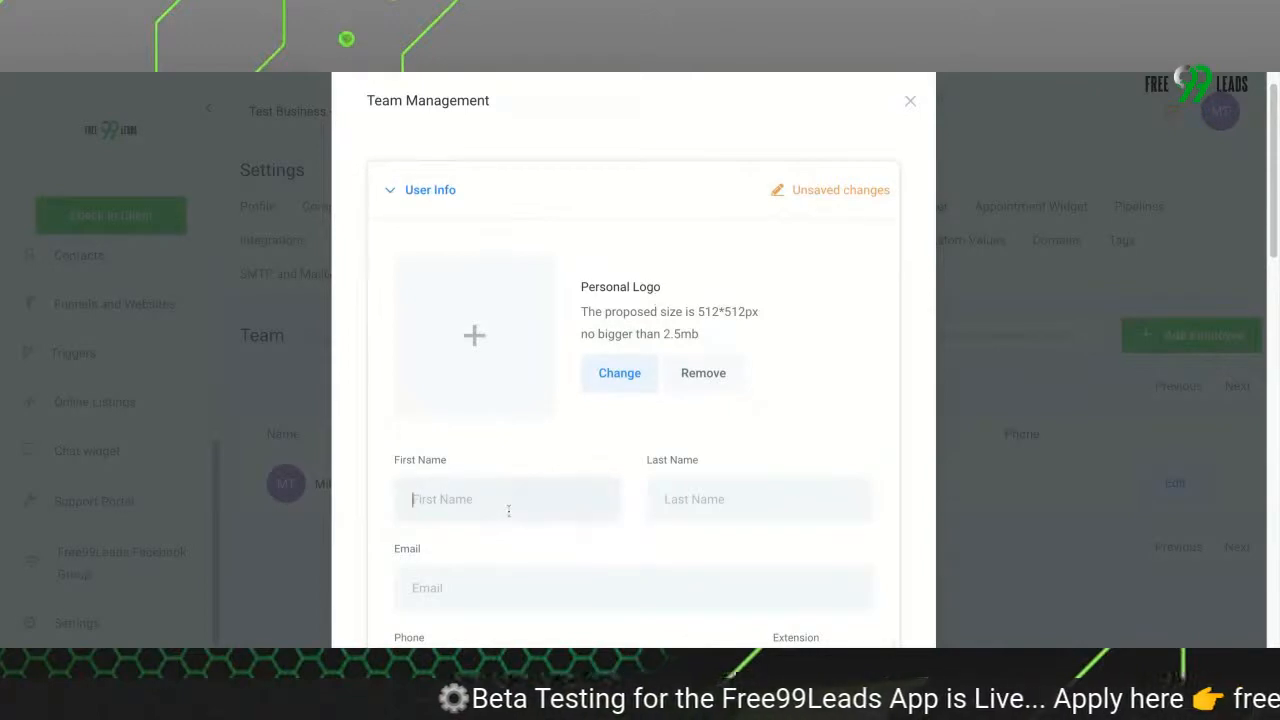
pyautogui.write('test')
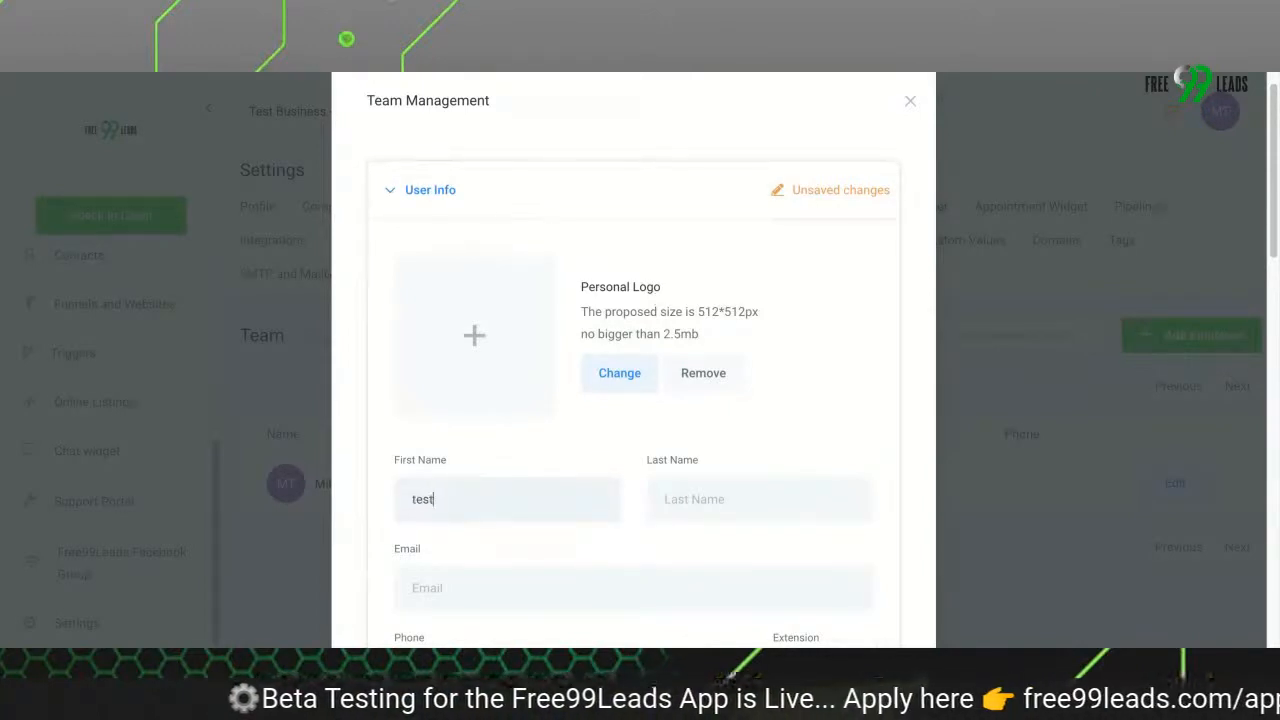
pyautogui.write('User')
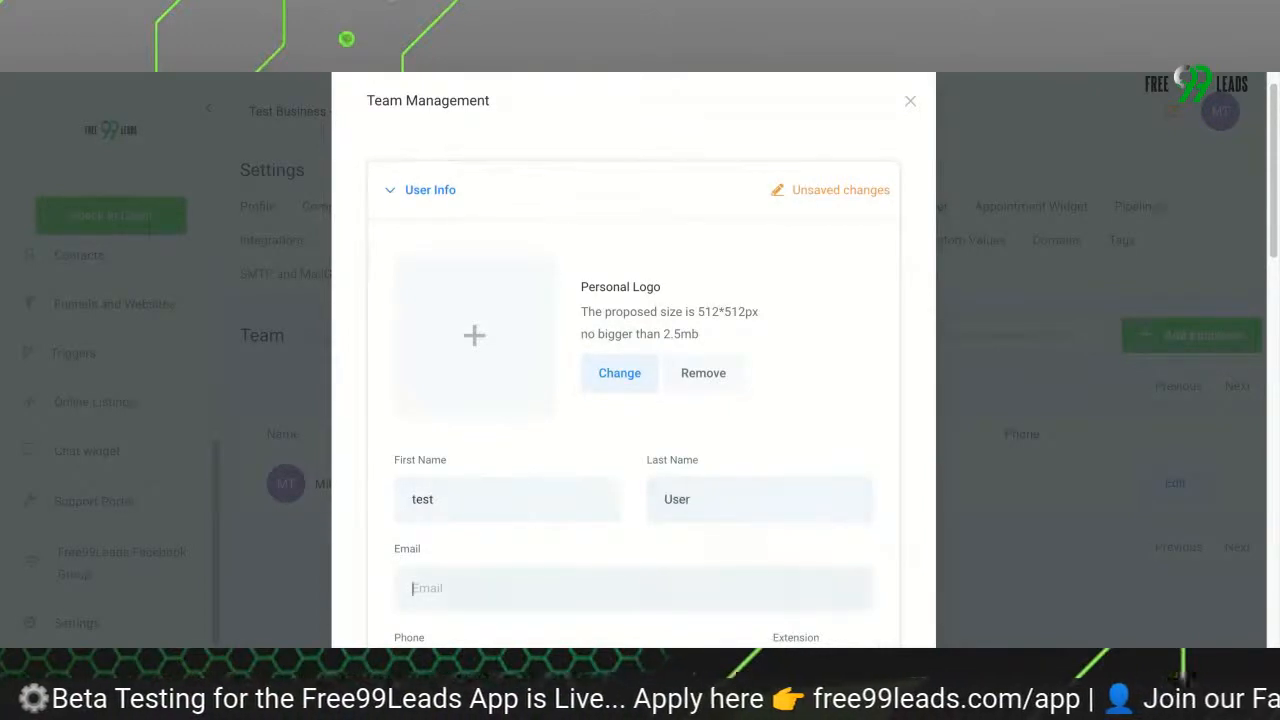
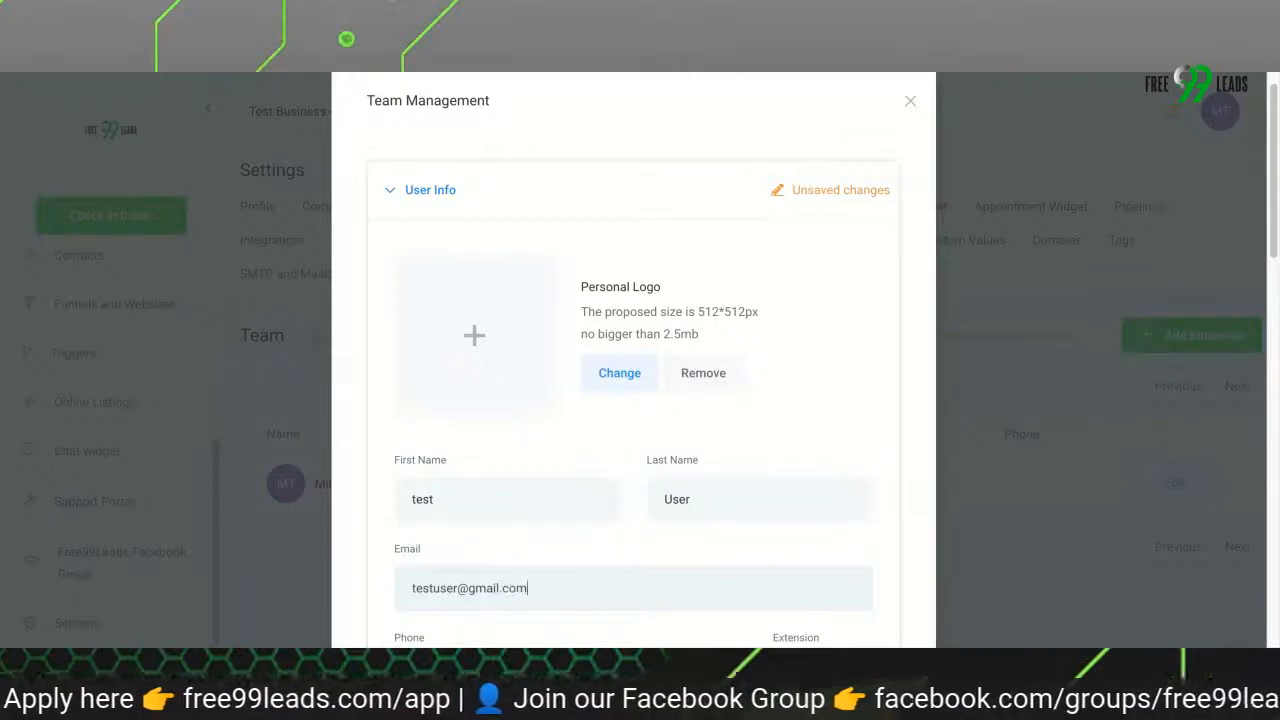
# Enter the employee's phone number and add a plus-number suffix to the email address before the @ sign
pyautogui.scroll(-2, 633, 400)
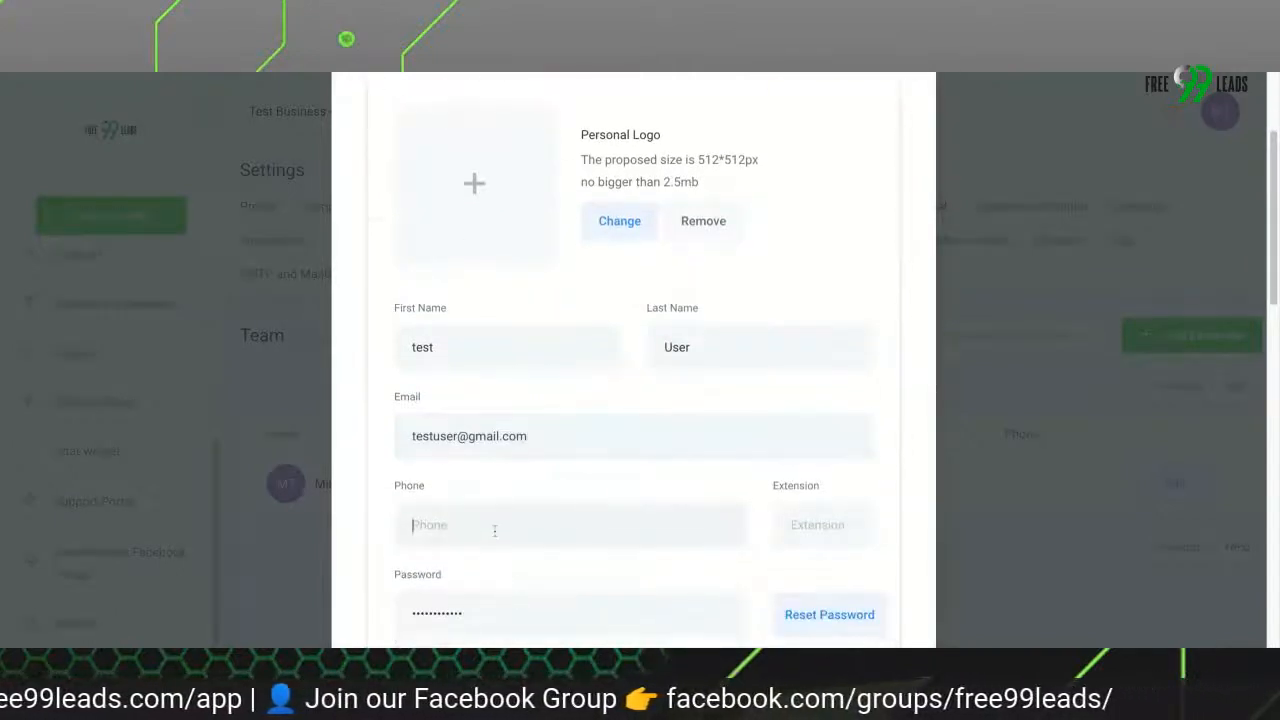
pyautogui.write('+1888888')
pyautogui.write('8888')
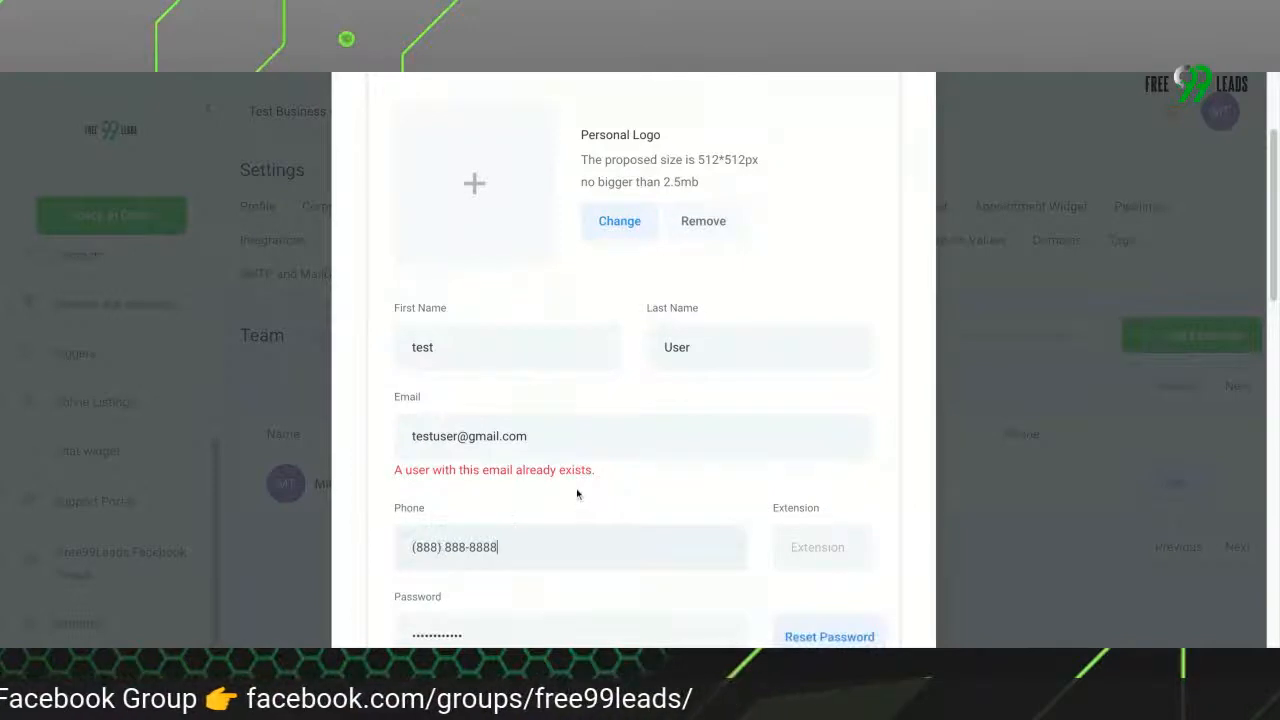
pyautogui.click(457, 436)
pyautogui.write('+3')
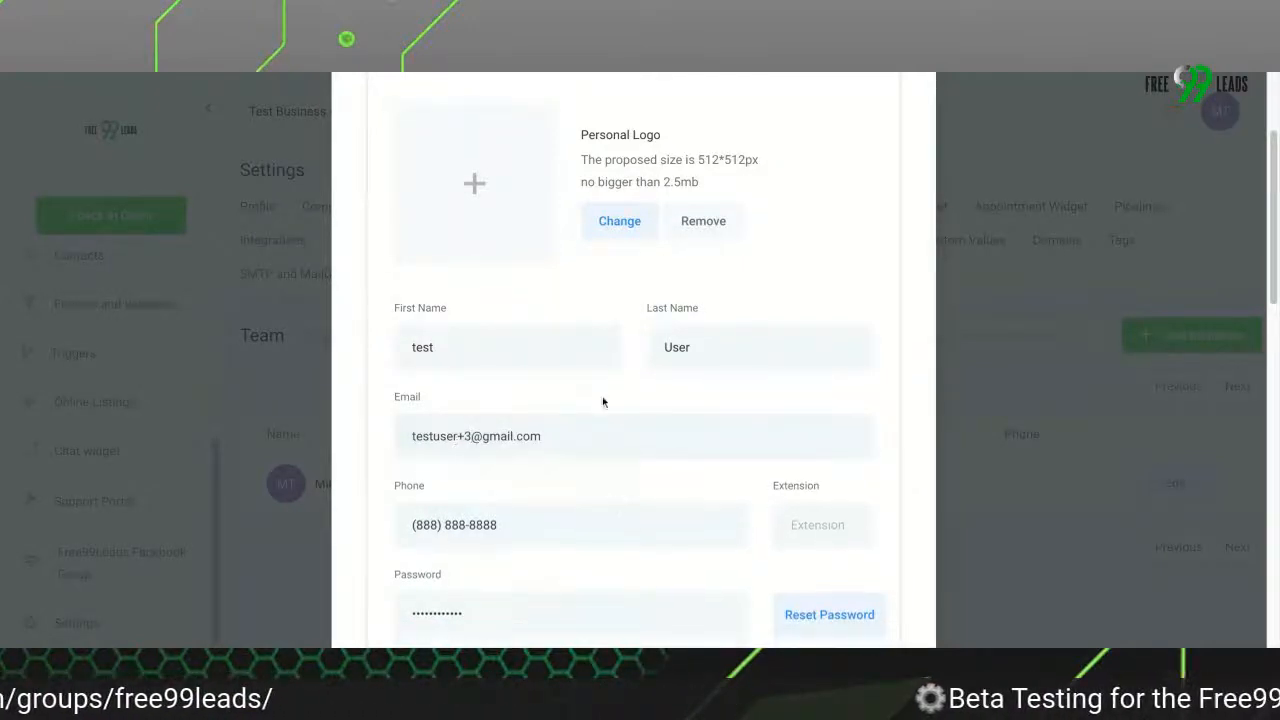
# Review the employee's User Info section, including the personal logo, contact details, password and reset option
pyautogui.scroll(-2, 603, 401)
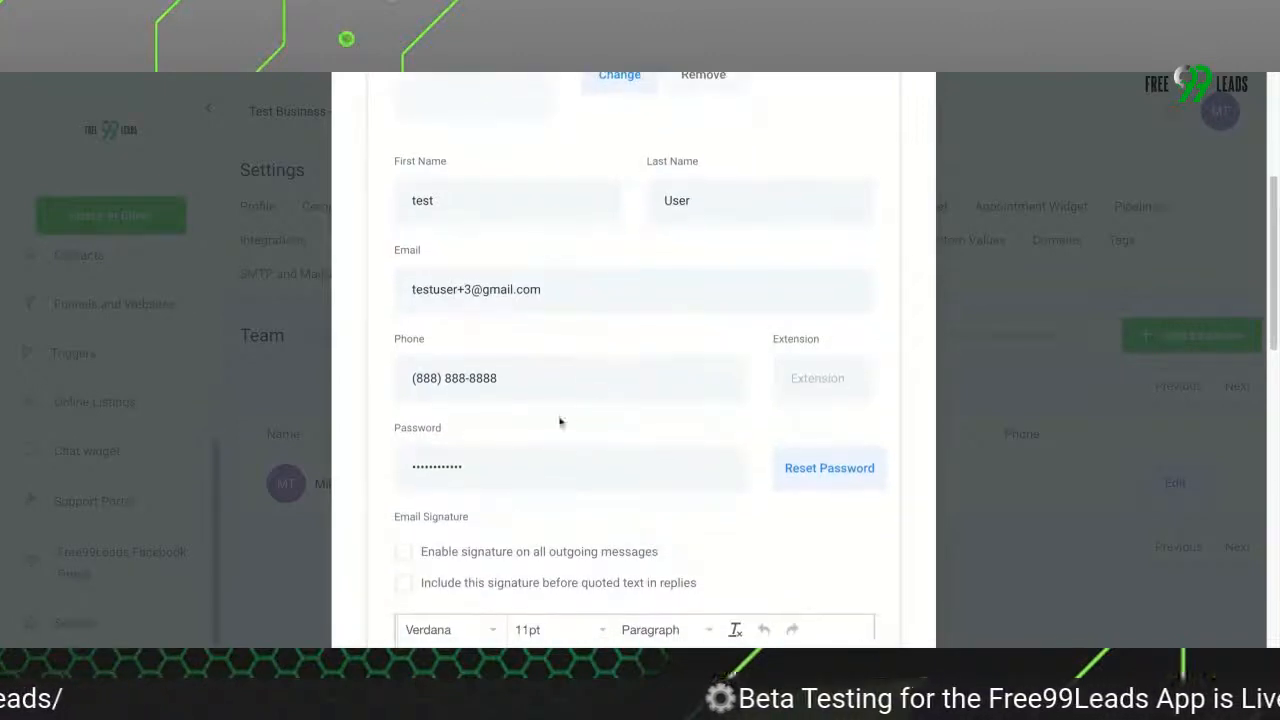
pyautogui.scroll(-1, 560, 421)
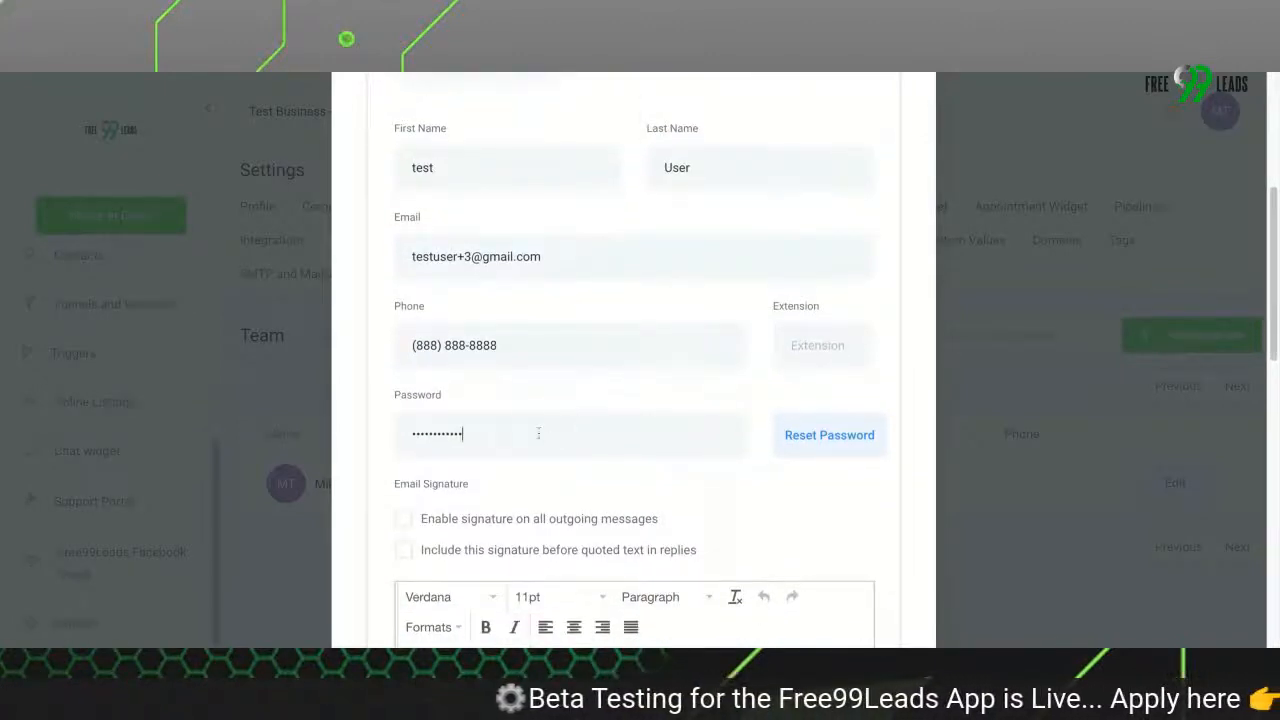
pyautogui.doubleClick(538, 433)
pyautogui.click(665, 490)
pyautogui.scroll(-2, 655, 490)
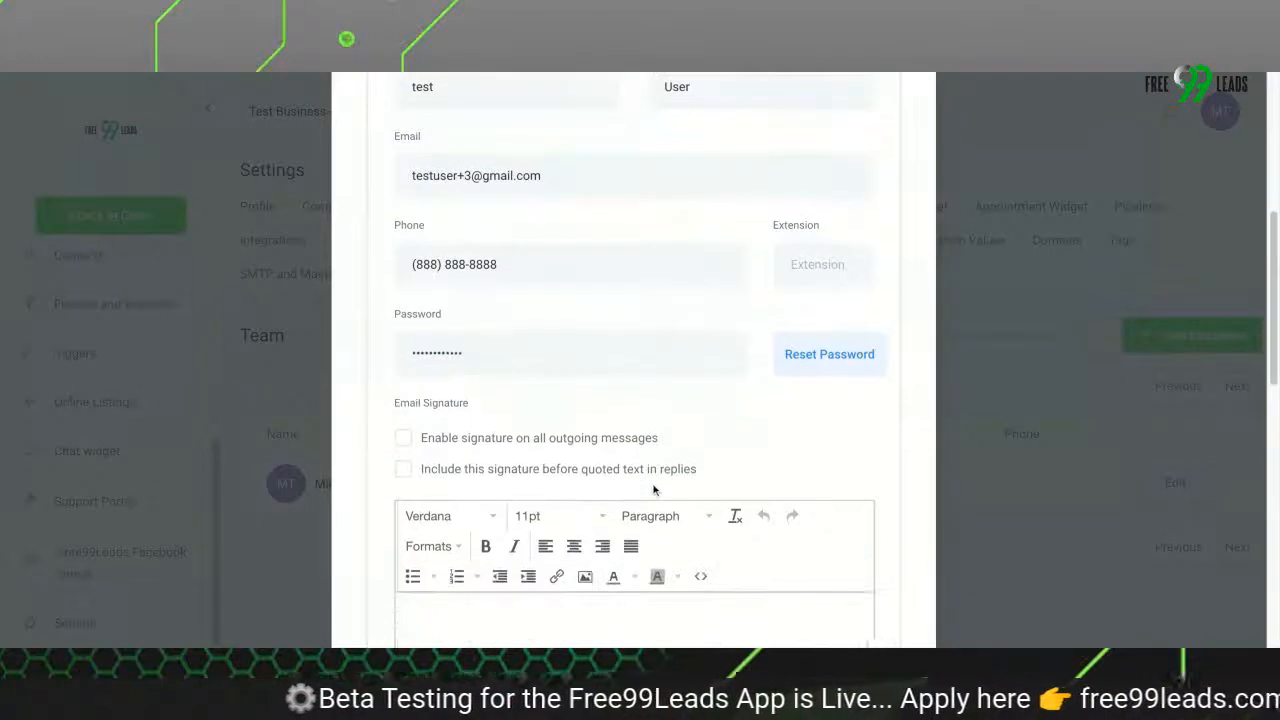
pyautogui.scroll(4, 530, 436)
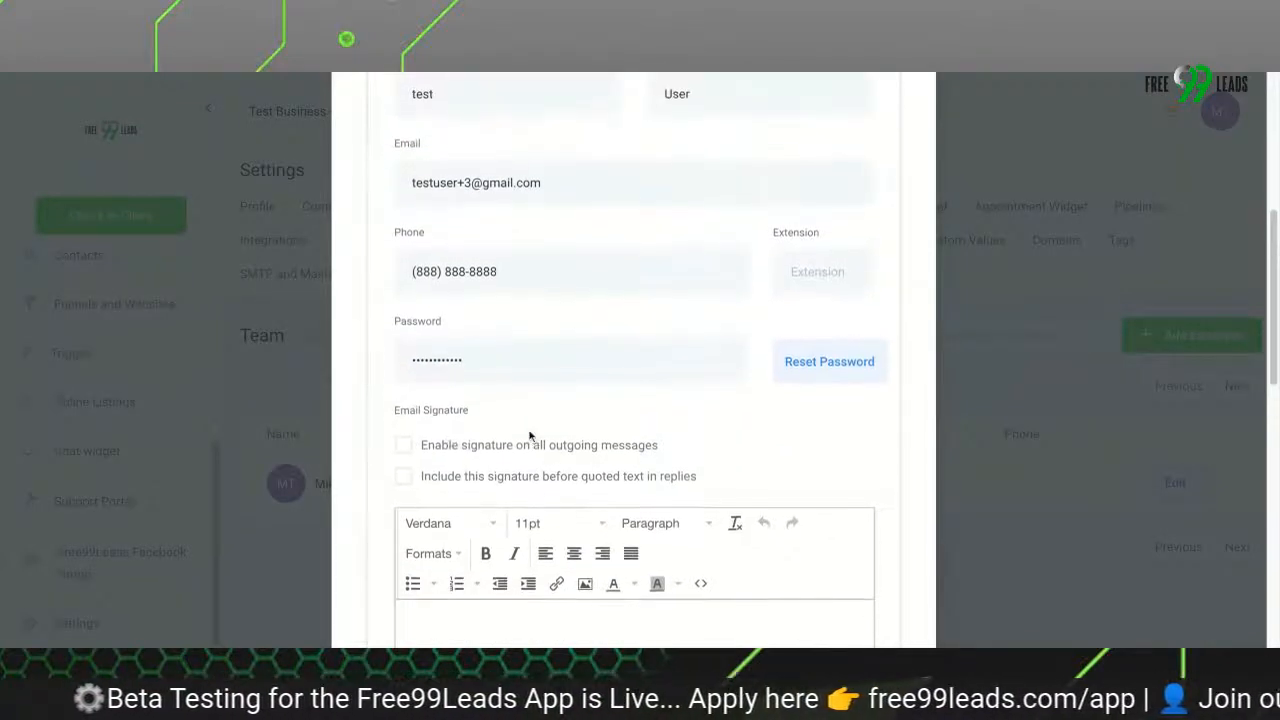
pyautogui.scroll(2, 530, 436)
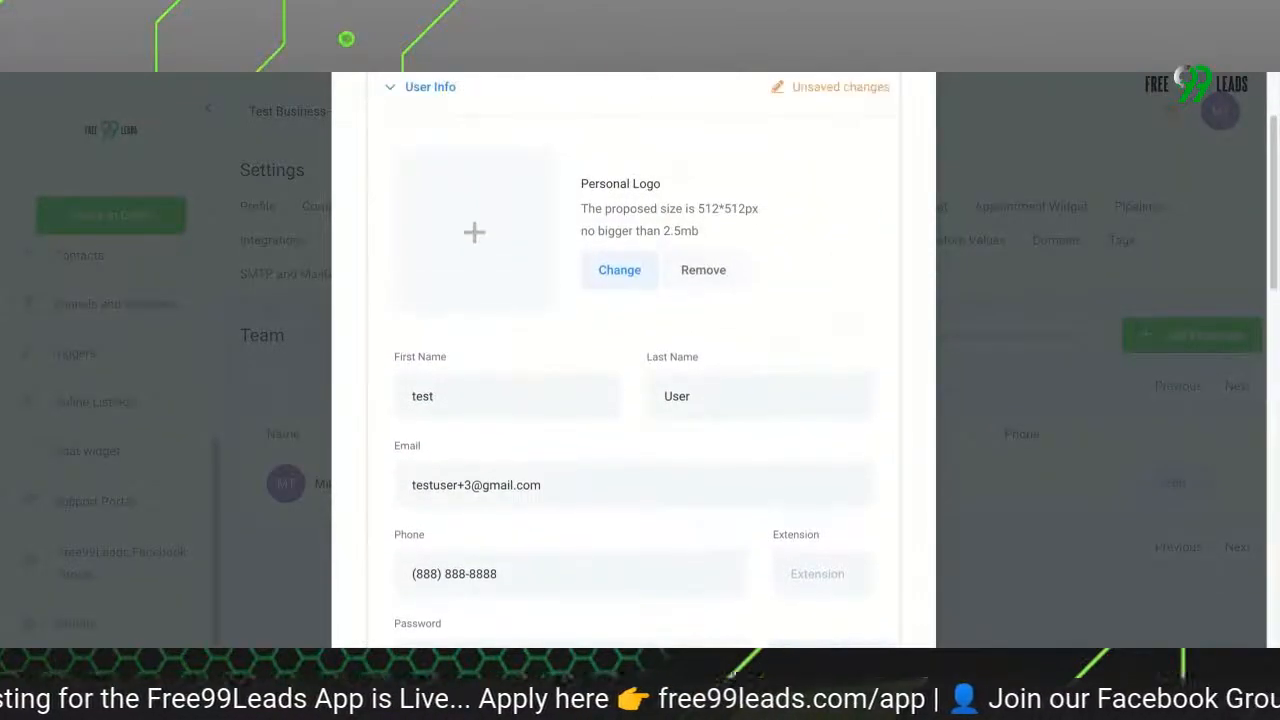
pyautogui.scroll(1, 530, 436)
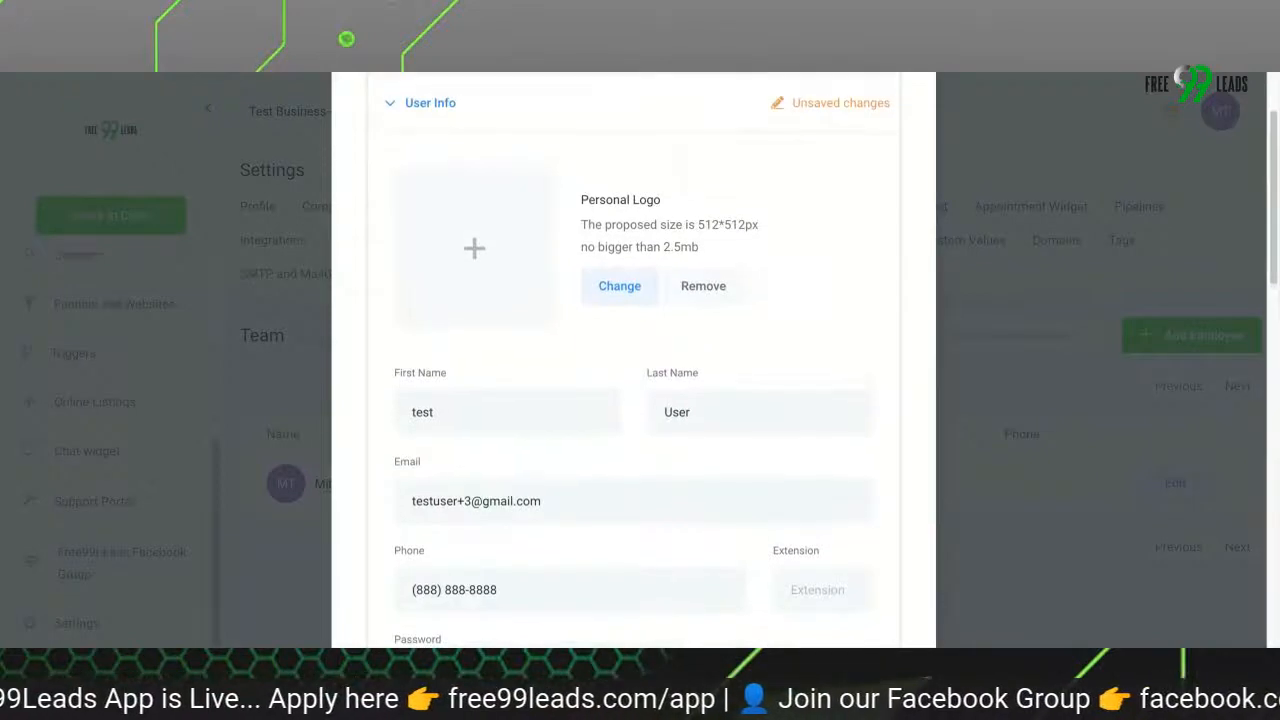
pyautogui.scroll(-1, 540, 481)
pyautogui.scroll(-2, 540, 481)
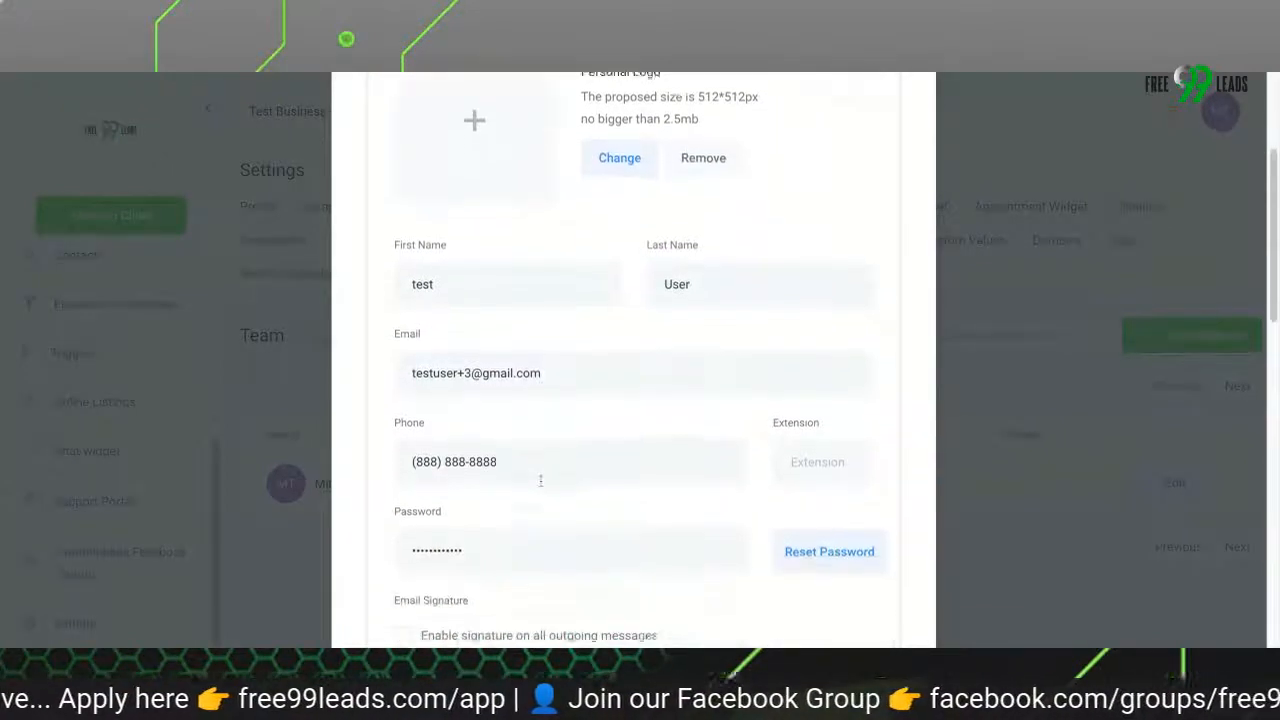
pyautogui.scroll(-2, 540, 481)
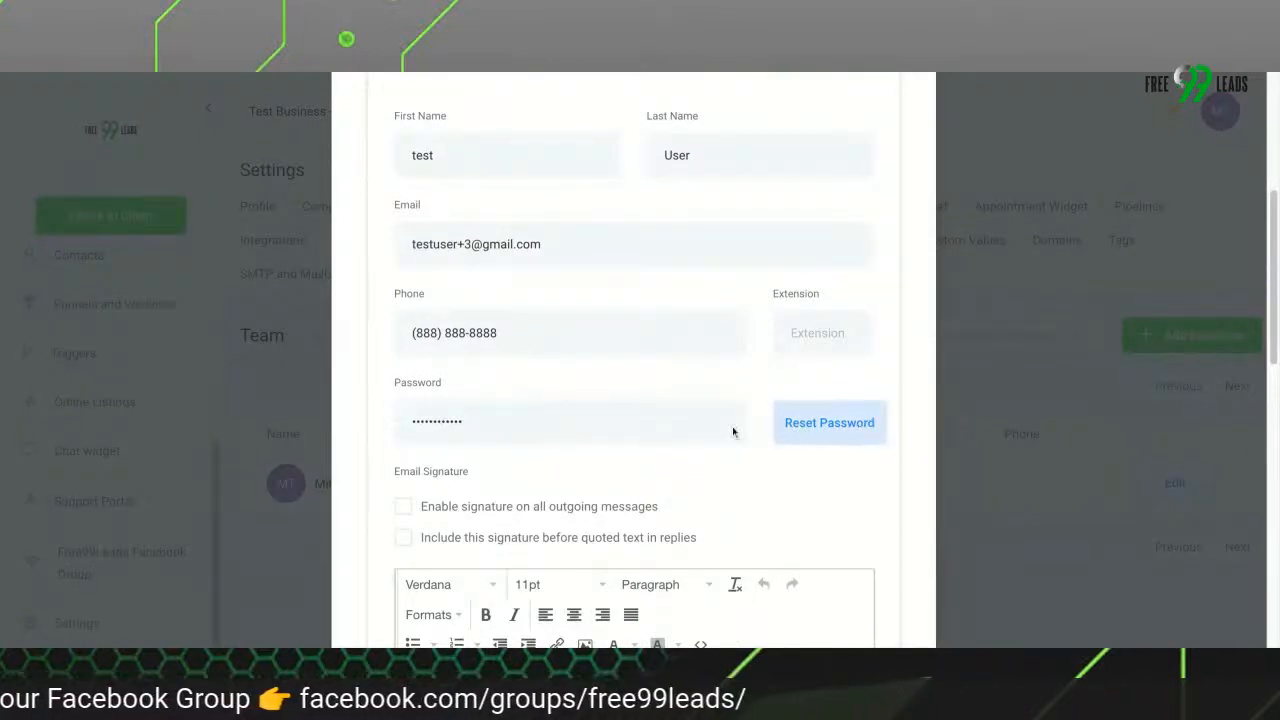
# Examine the email signature options and editor in User Info and the collapsed settings sections of the employee form
pyautogui.scroll(-5, 694, 557)
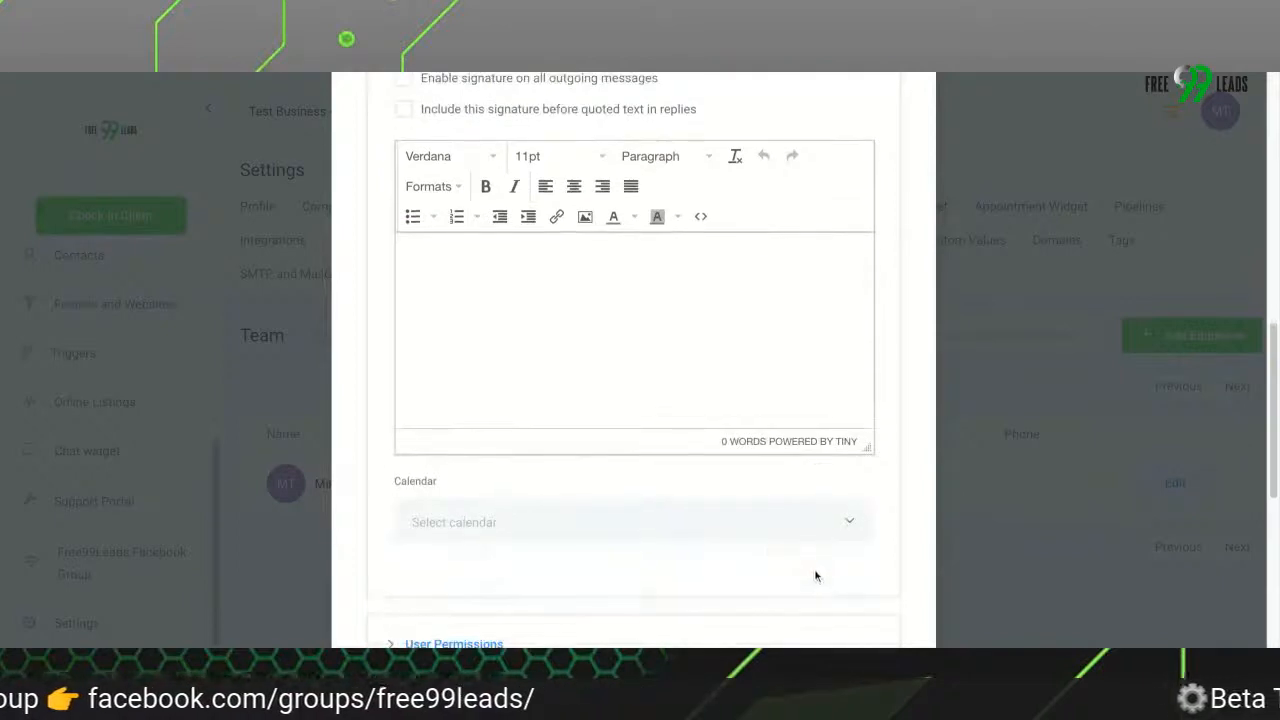
pyautogui.scroll(-5, 768, 544)
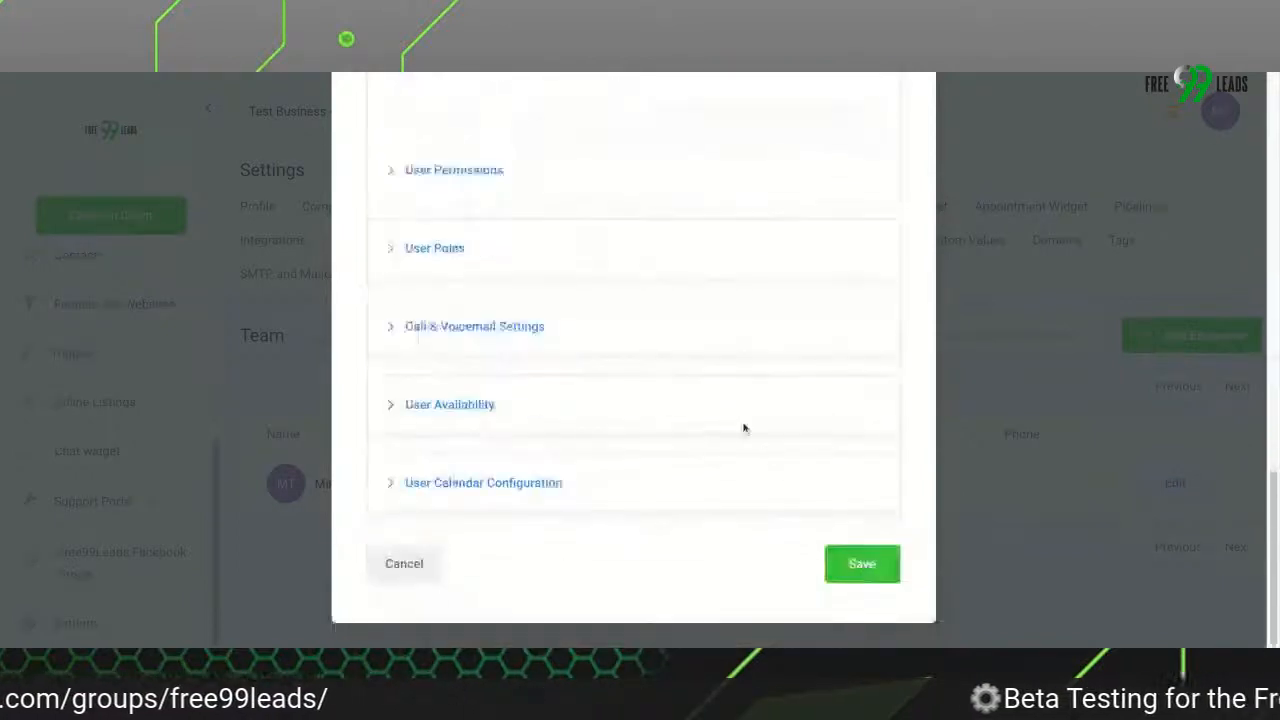
pyautogui.scroll(8, 743, 429)
pyautogui.scroll(2, 743, 427)
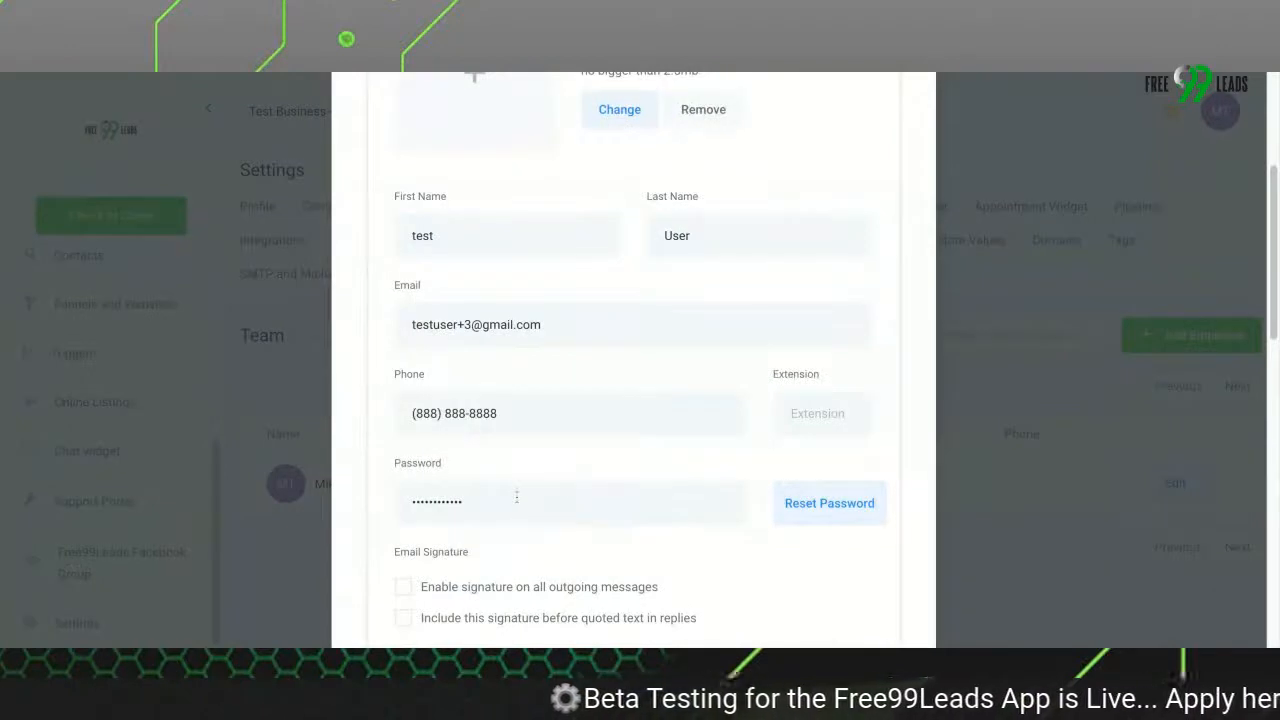
pyautogui.scroll(-1, 554, 540)
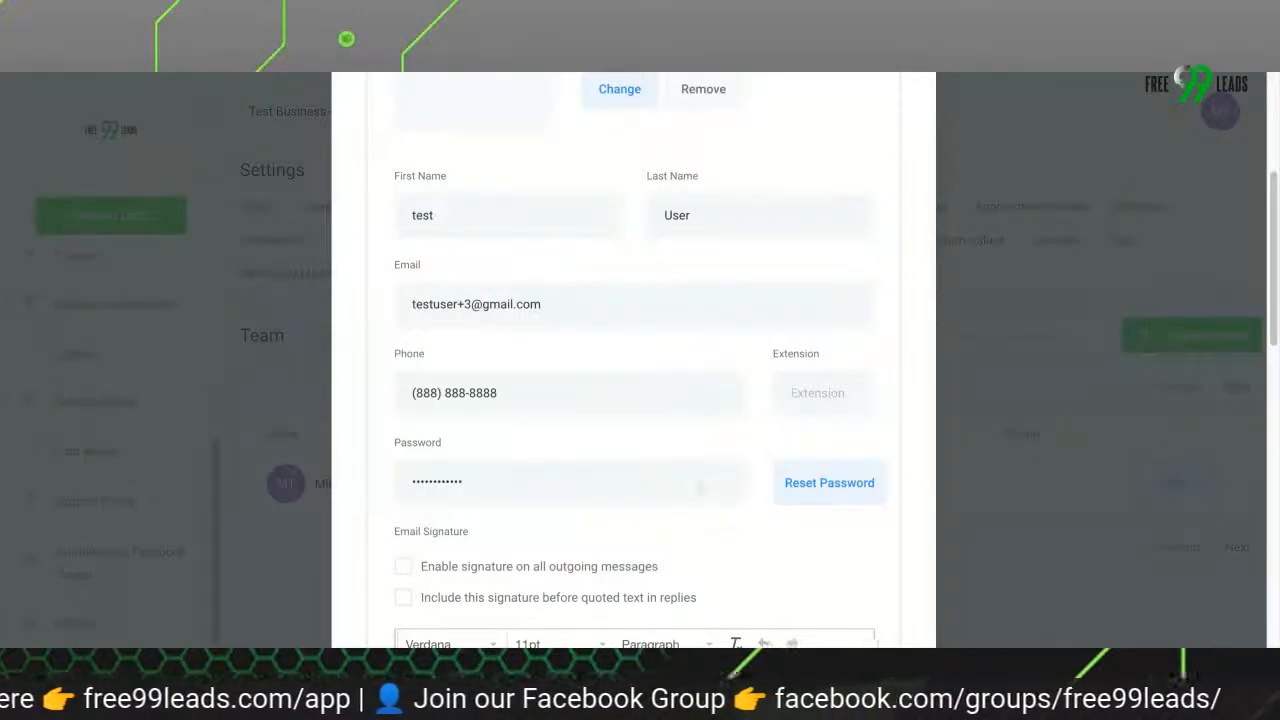
pyautogui.scroll(-2, 488, 394)
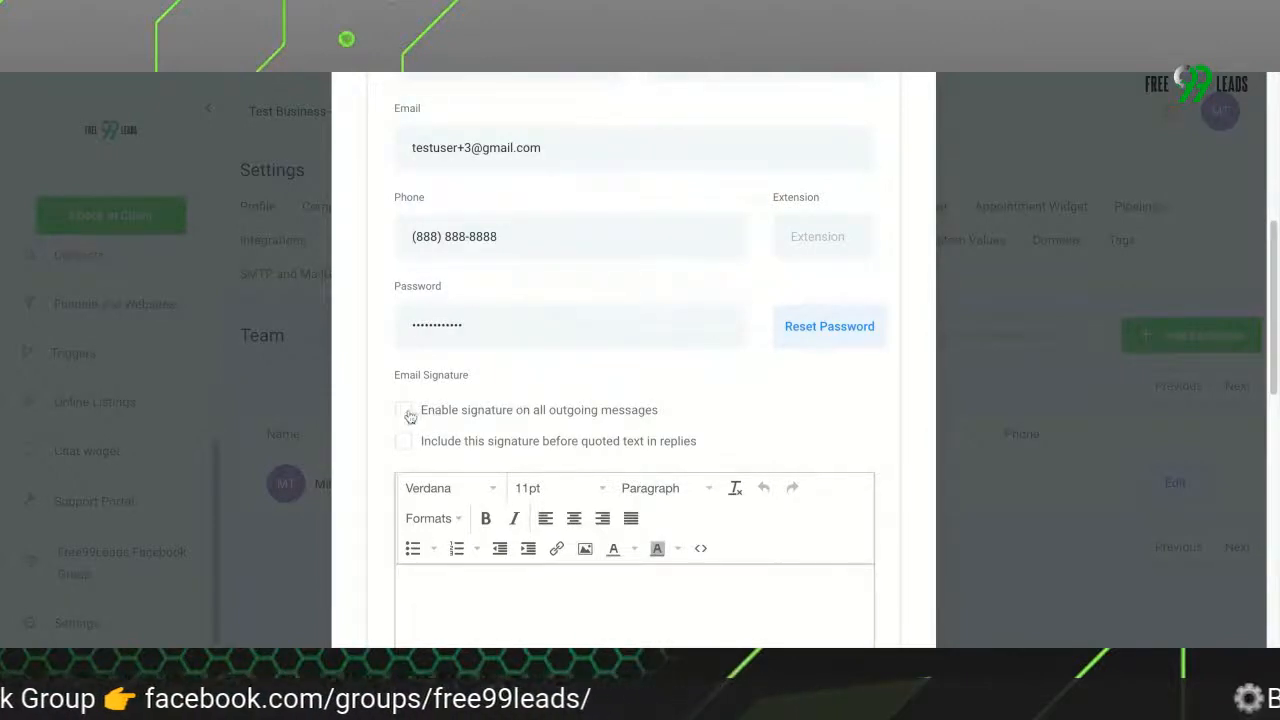
pyautogui.scroll(-1, 570, 428)
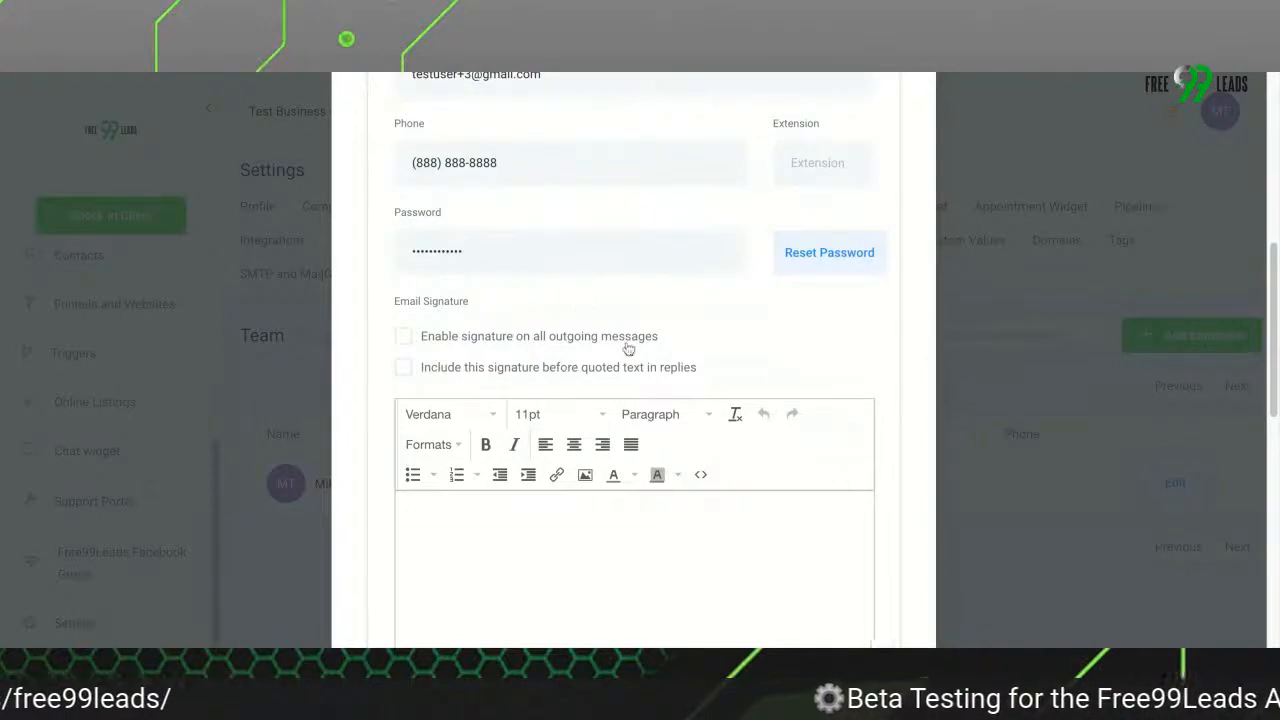
pyautogui.scroll(-1, 634, 378)
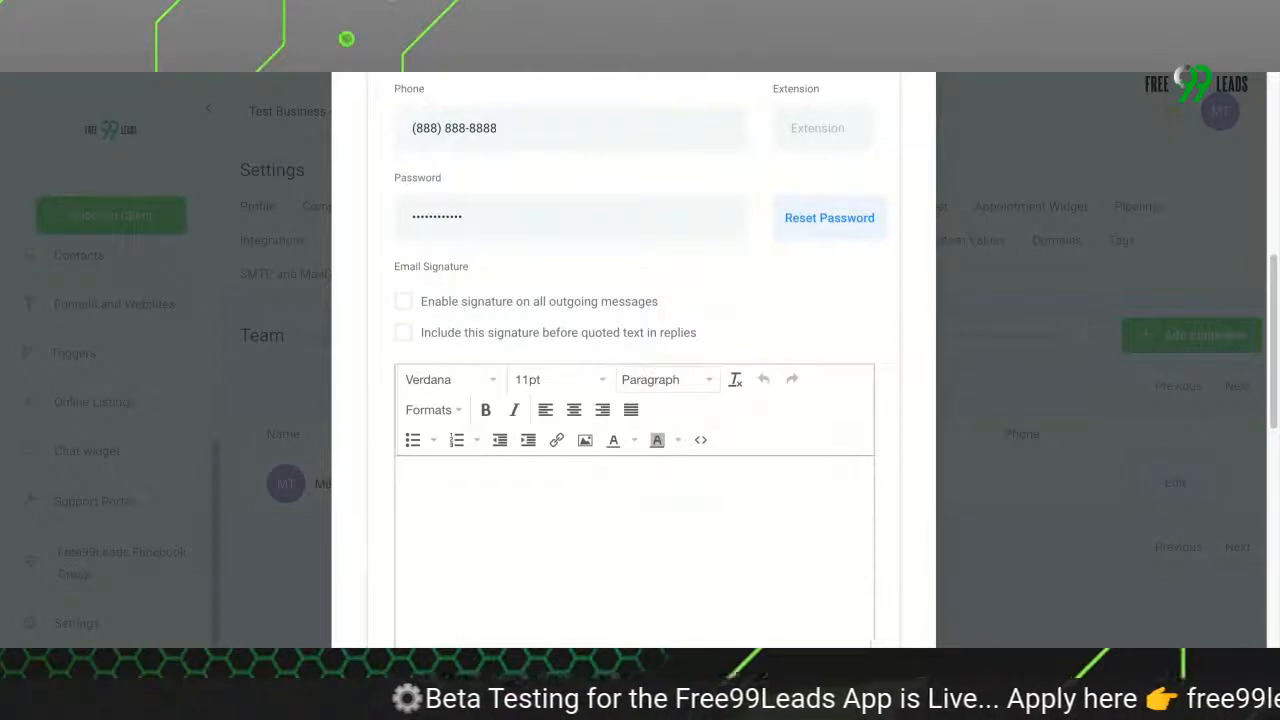
# Assign the Discovery Call Claim calendar to the new employee
pyautogui.scroll(-5, 597, 448)
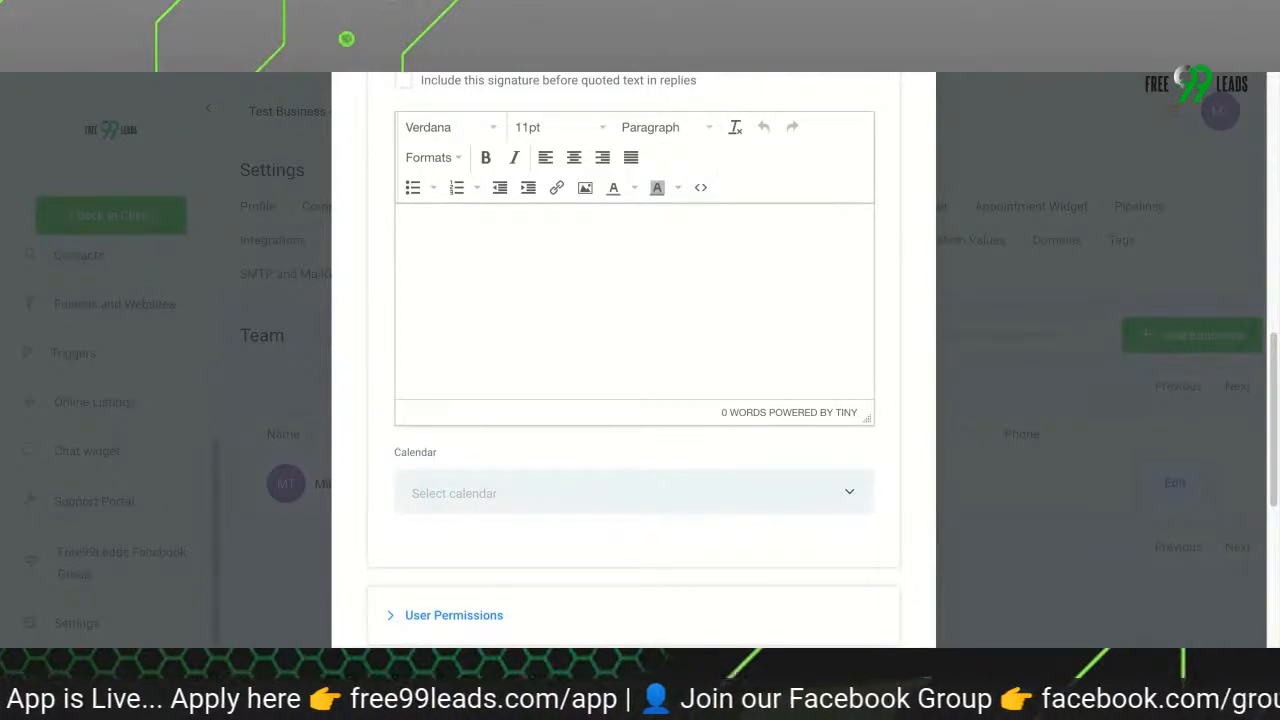
pyautogui.click(634, 492)
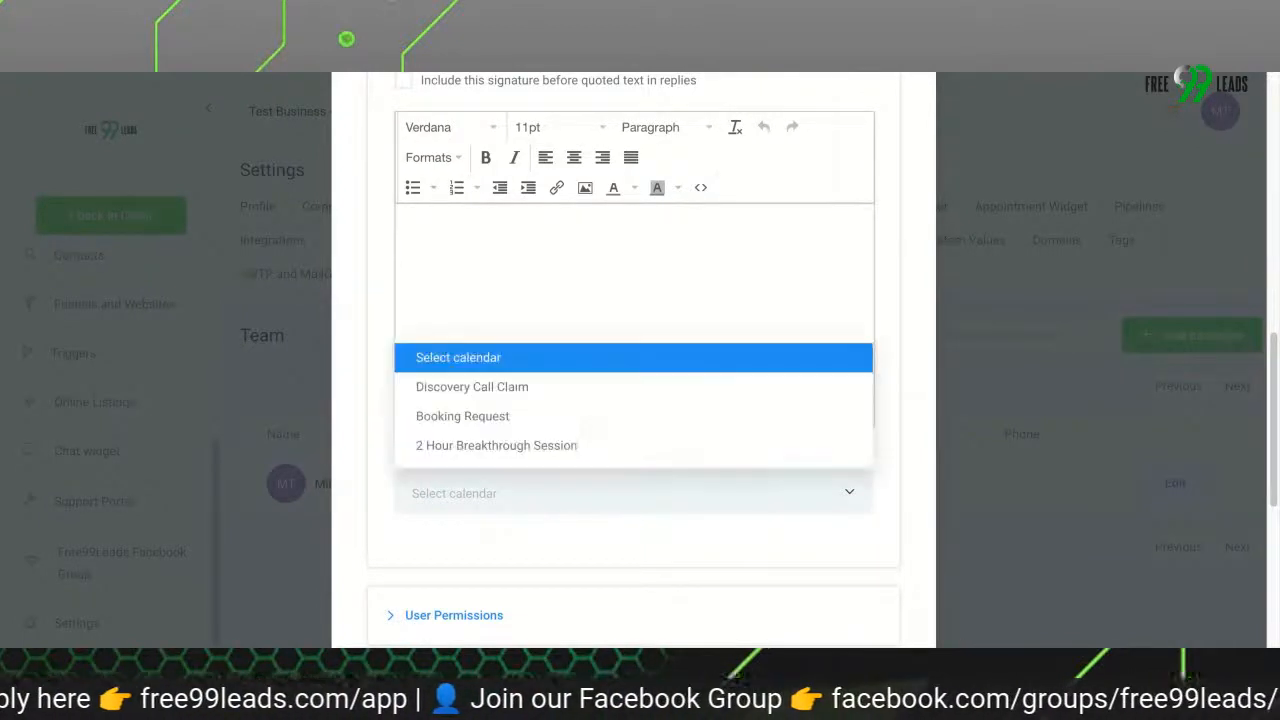
pyautogui.click(566, 512)
pyautogui.click(563, 507)
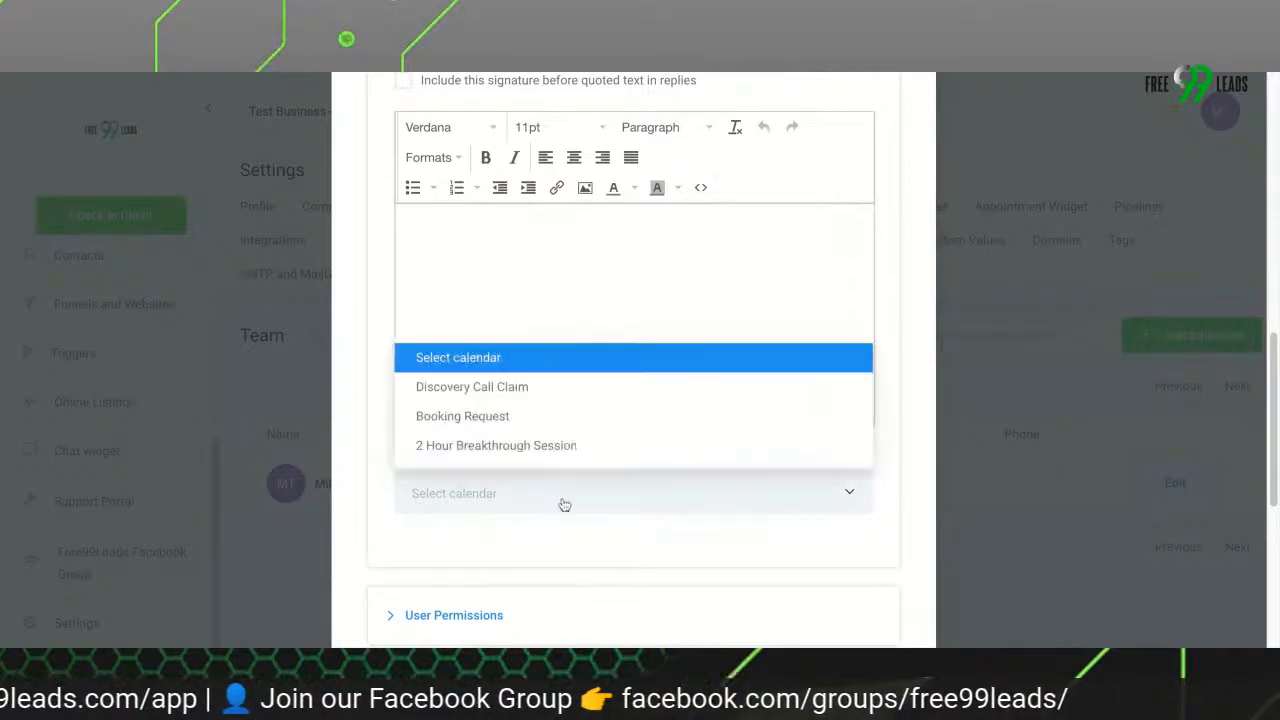
pyautogui.click(542, 390)
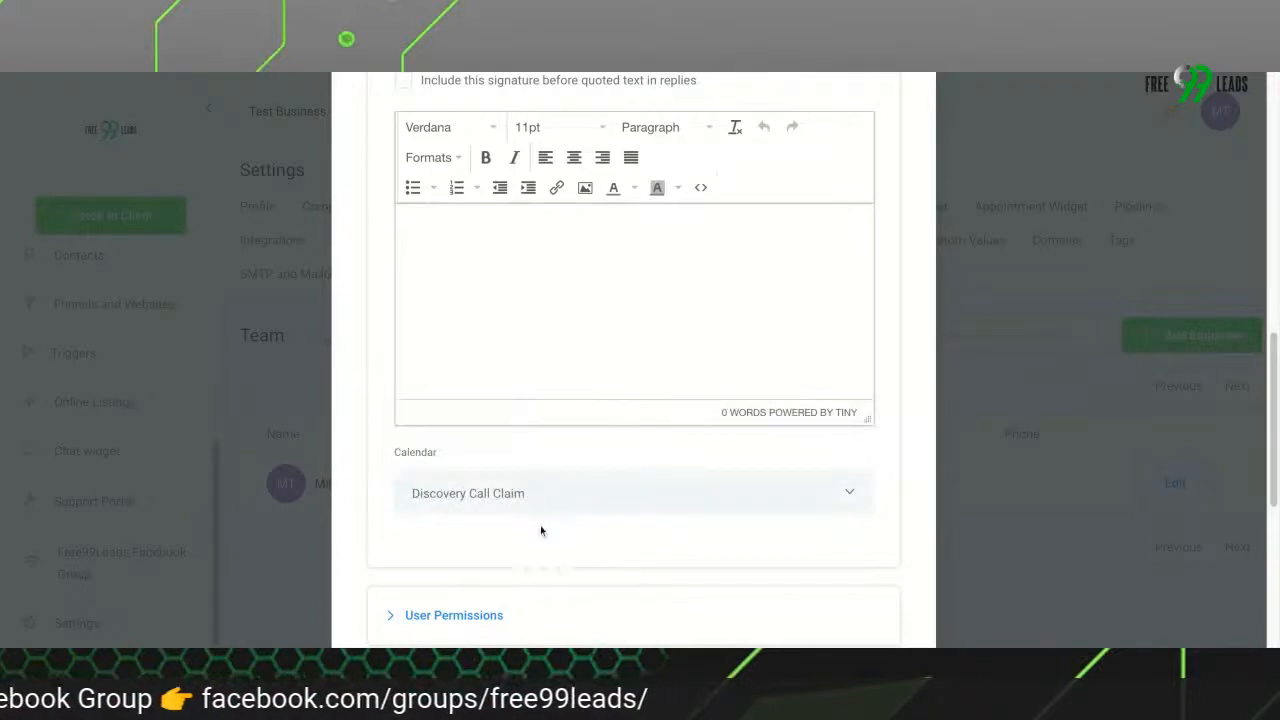
# Expand the User Permissions section and review which features the new employee is allowed to access
pyautogui.scroll(-2, 540, 529)
pyautogui.scroll(-2, 540, 540)
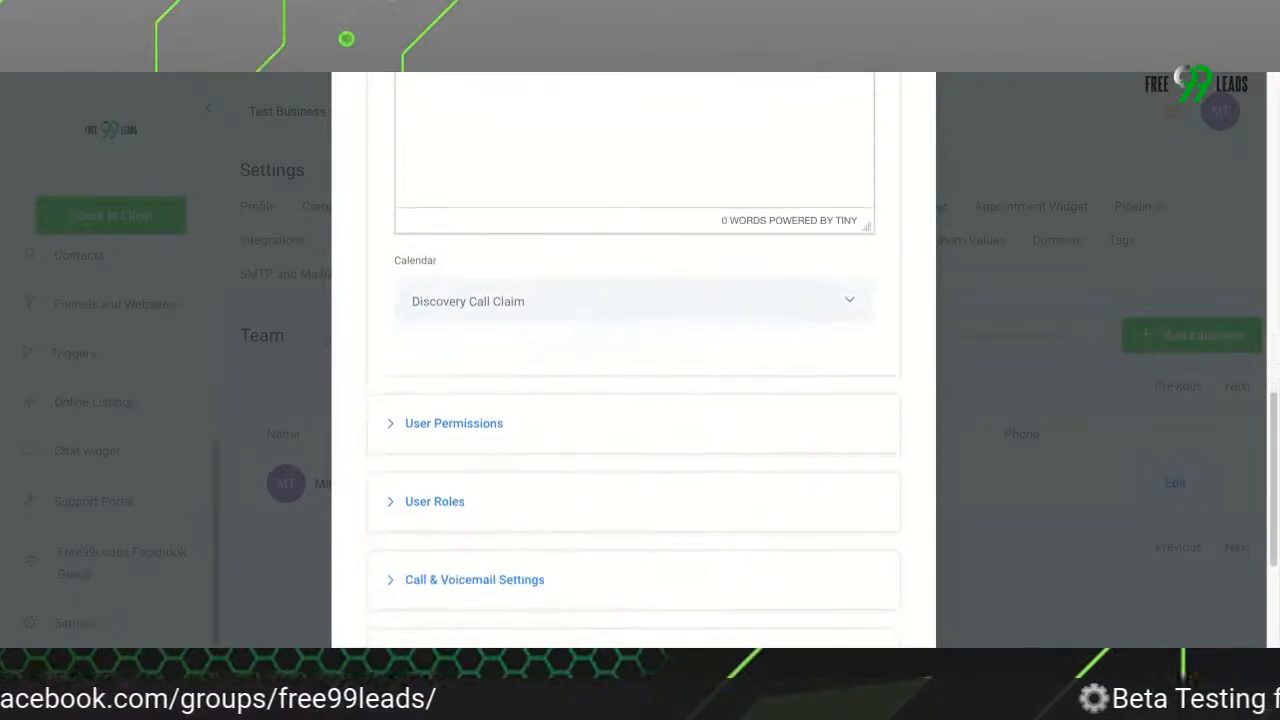
pyautogui.click(470, 423)
pyautogui.scroll(-5, 491, 520)
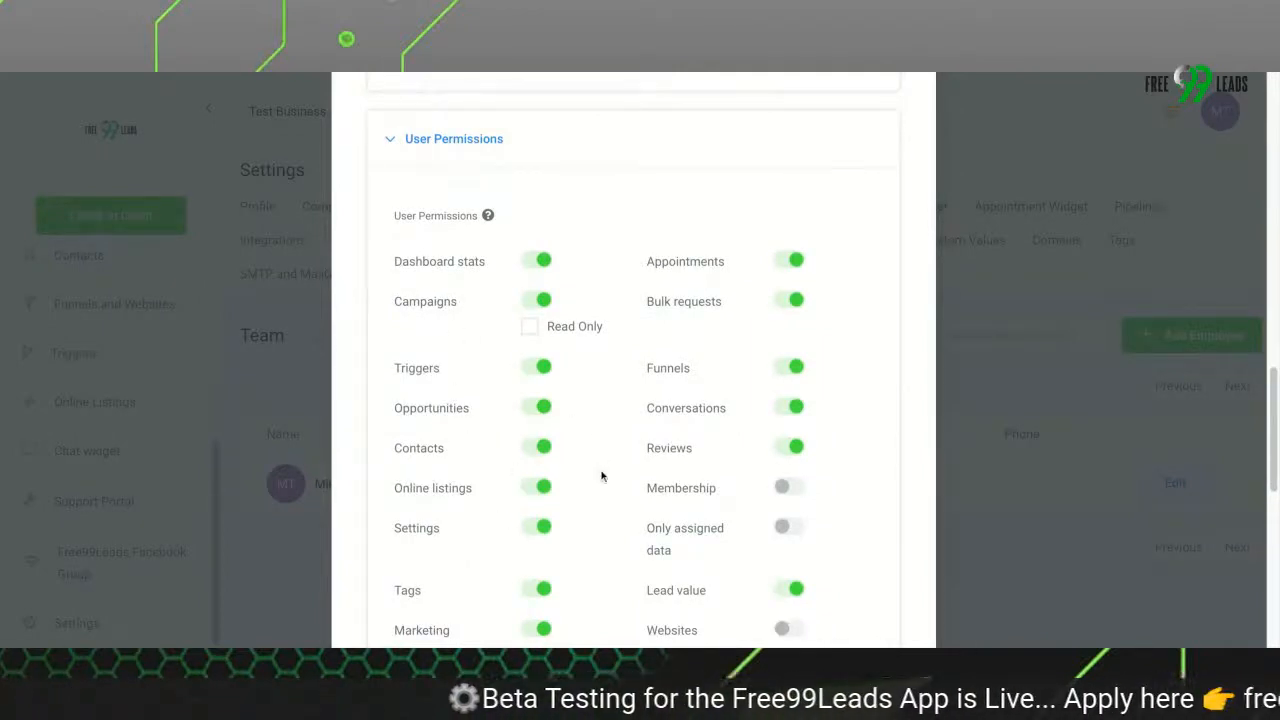
pyautogui.scroll(-1, 601, 476)
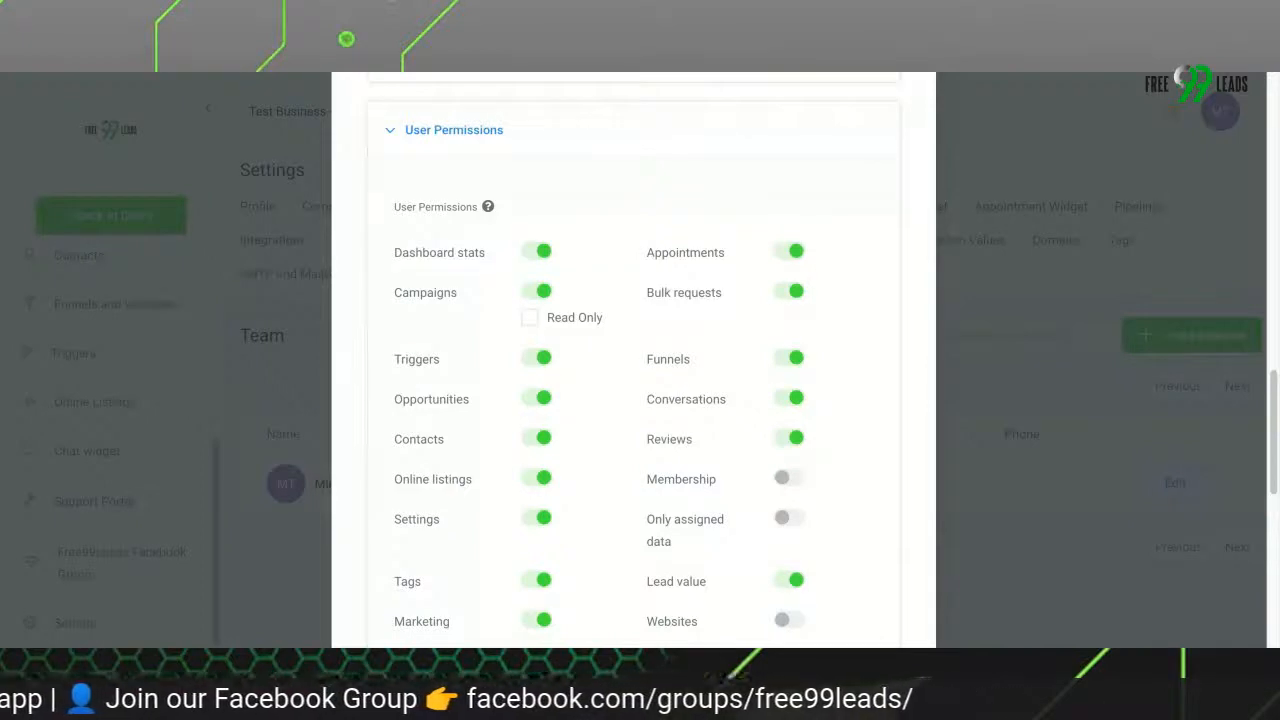
pyautogui.scroll(-1, 633, 380)
pyautogui.scroll(-1, 633, 380)
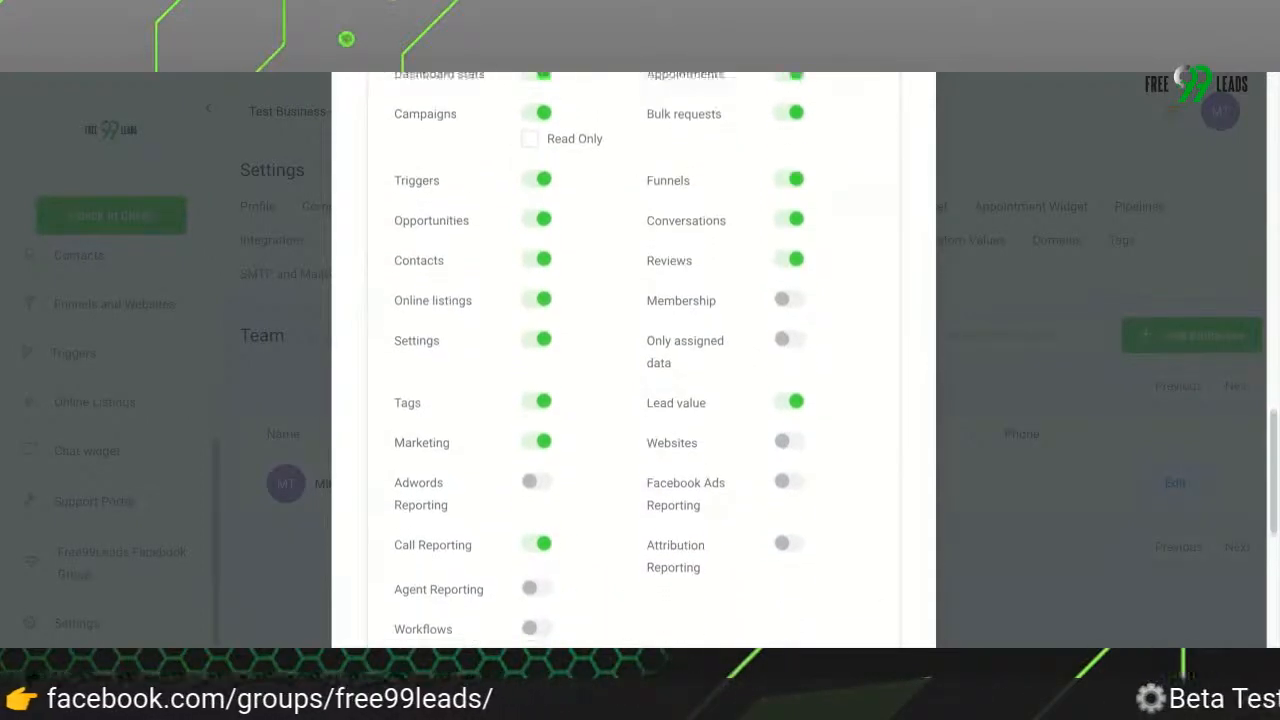
pyautogui.scroll(-1, 633, 380)
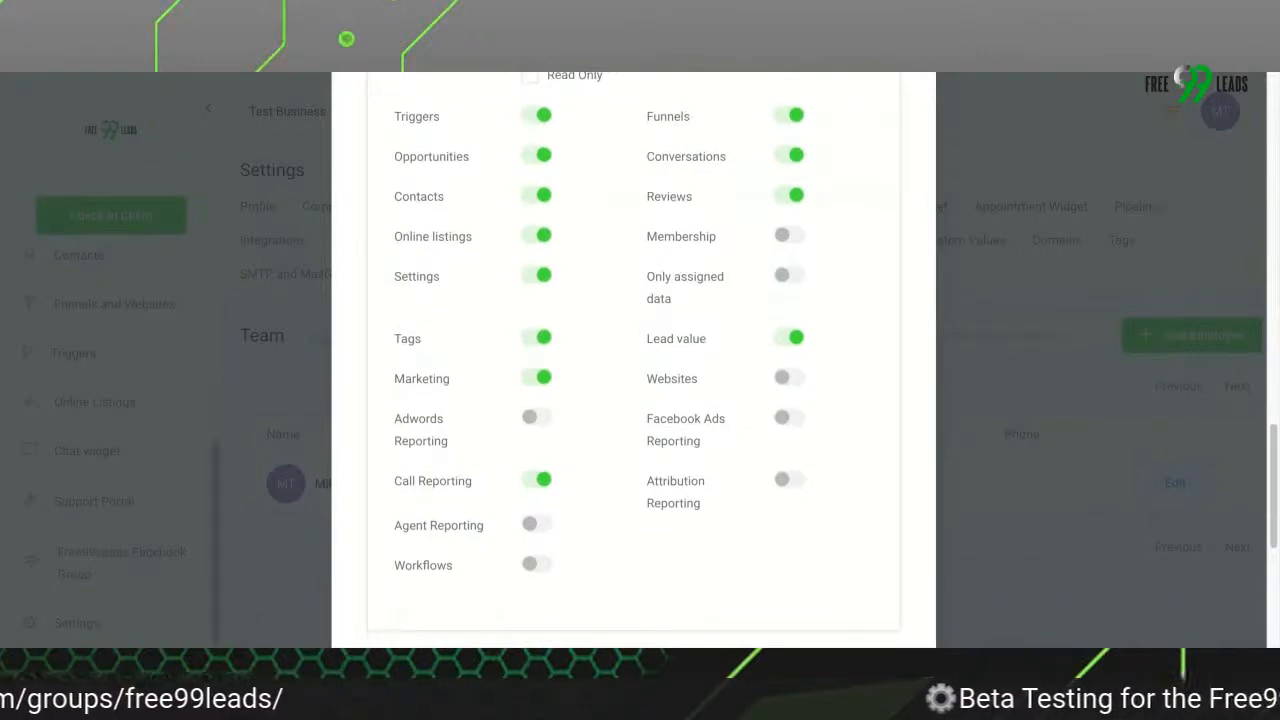
pyautogui.scroll(1, 630, 303)
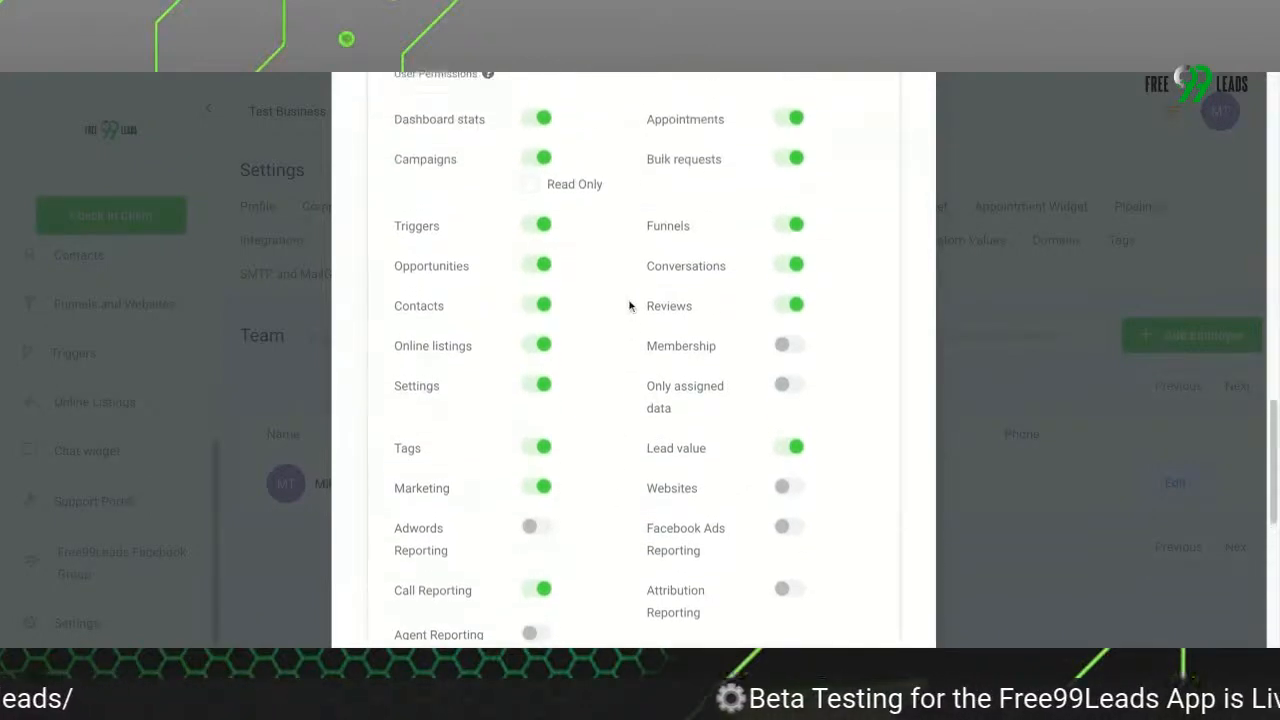
pyautogui.scroll(1, 788, 388)
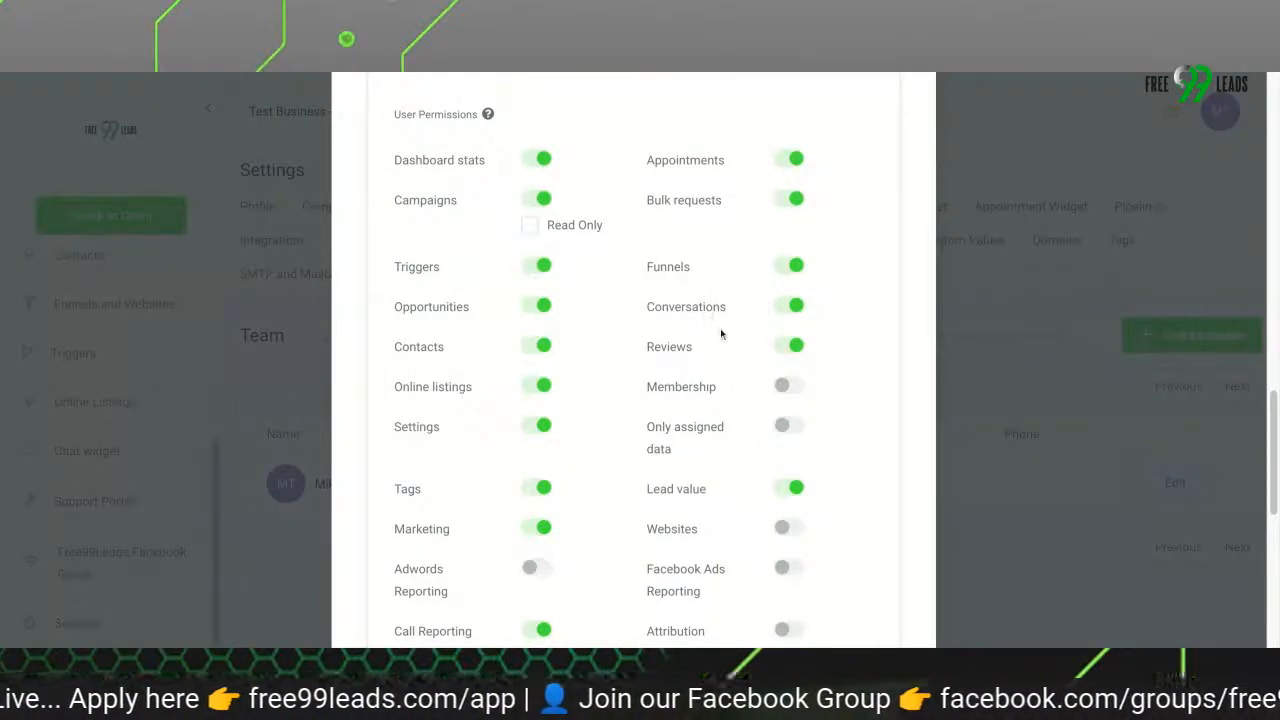
# Examine the full list of permission toggles, including the reporting, website and workflow permissions
pyautogui.scroll(-1, 606, 476)
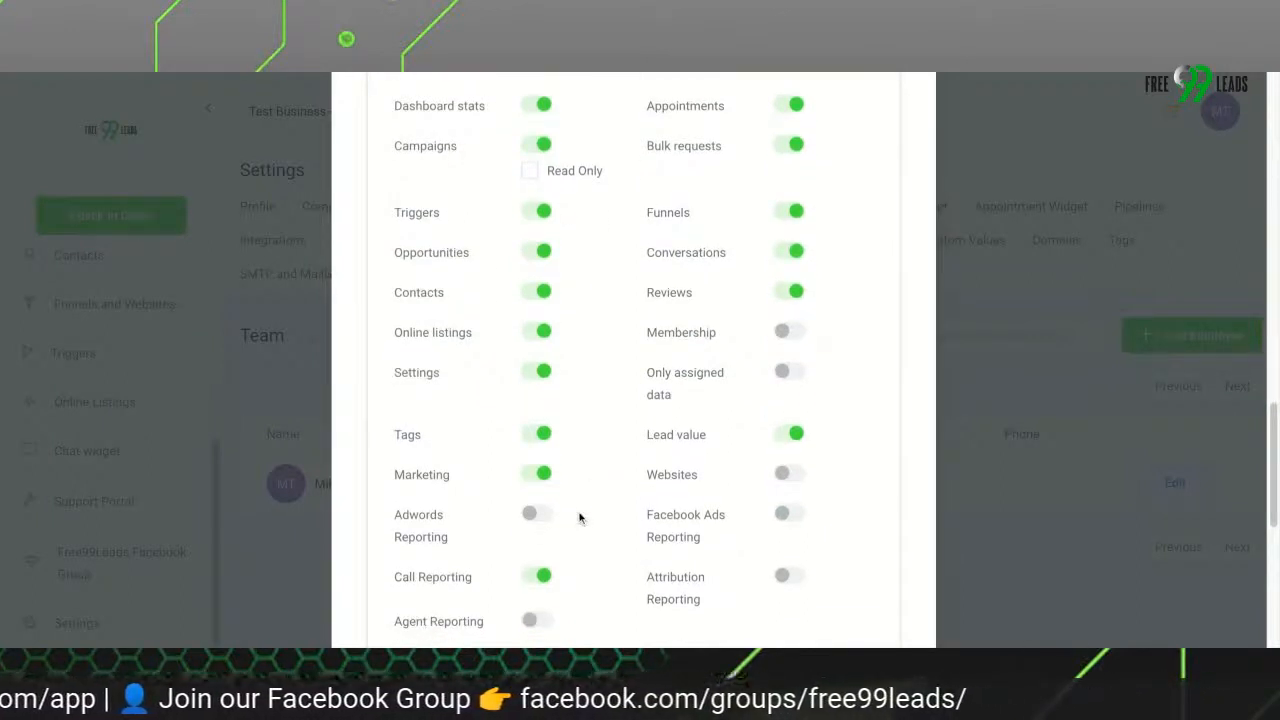
pyautogui.scroll(-2, 663, 506)
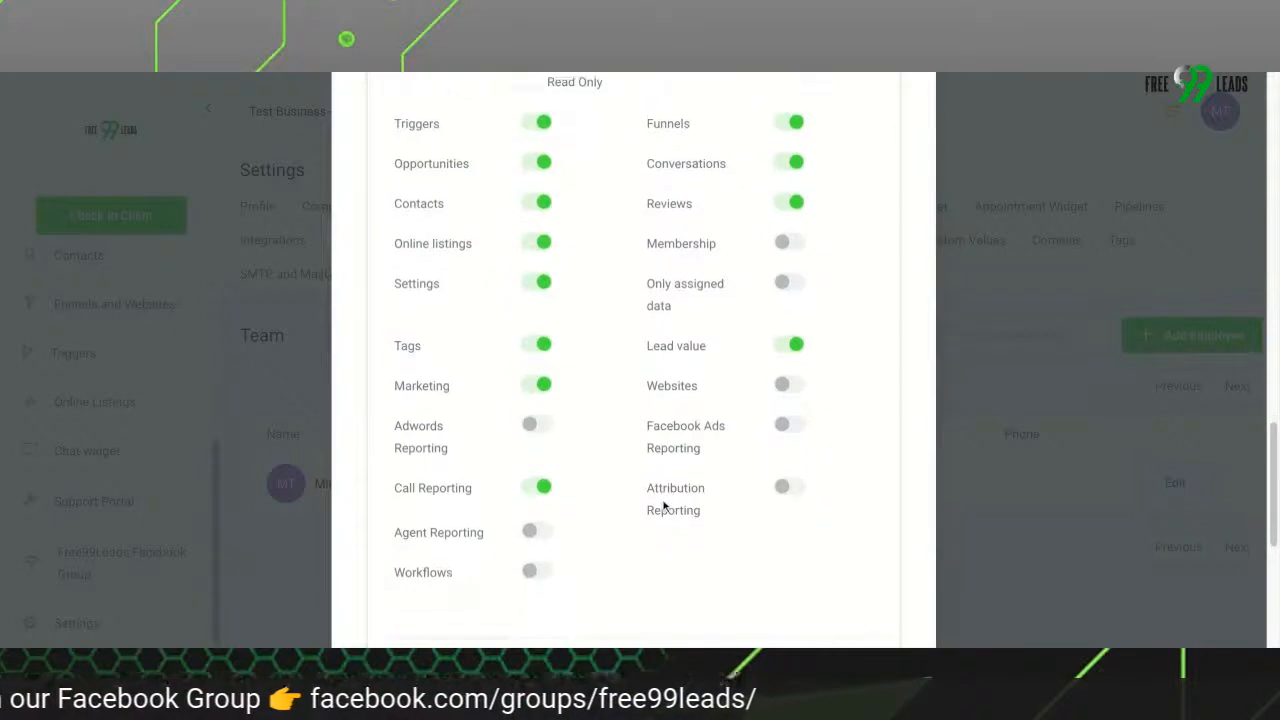
pyautogui.scroll(4, 663, 506)
pyautogui.scroll(1, 618, 360)
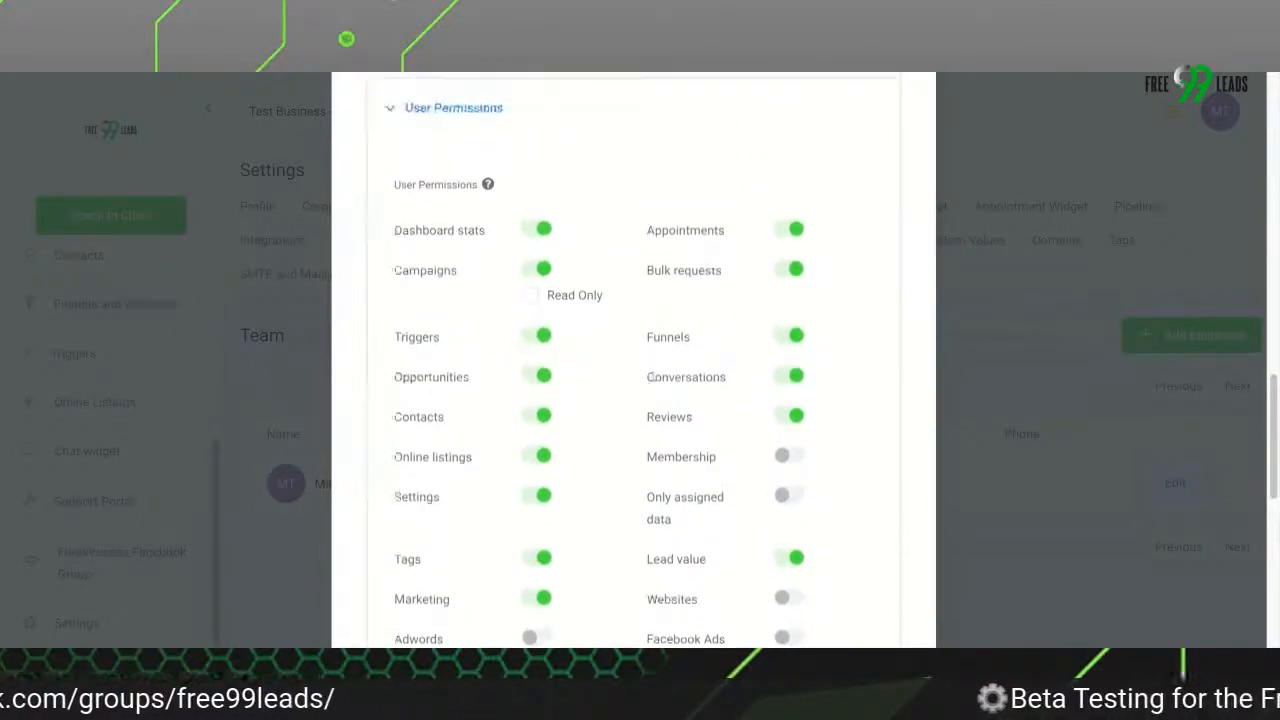
pyautogui.scroll(-1, 618, 360)
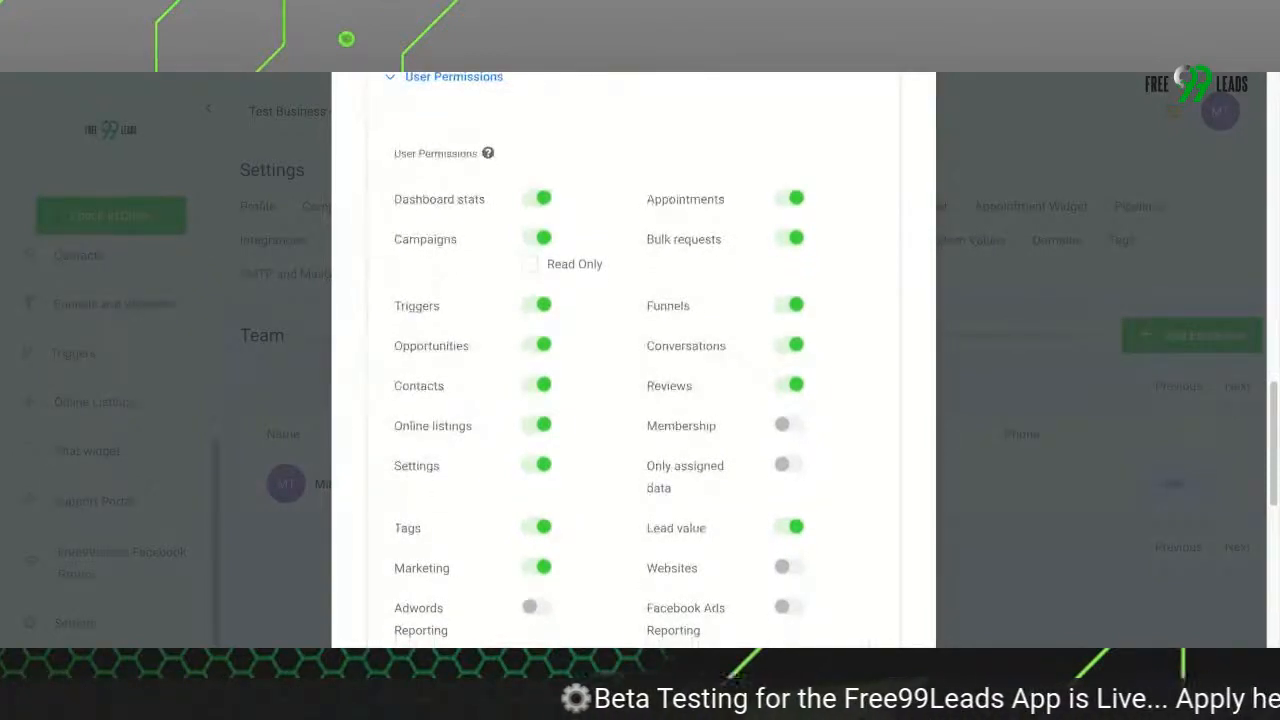
pyautogui.scroll(-3, 633, 360)
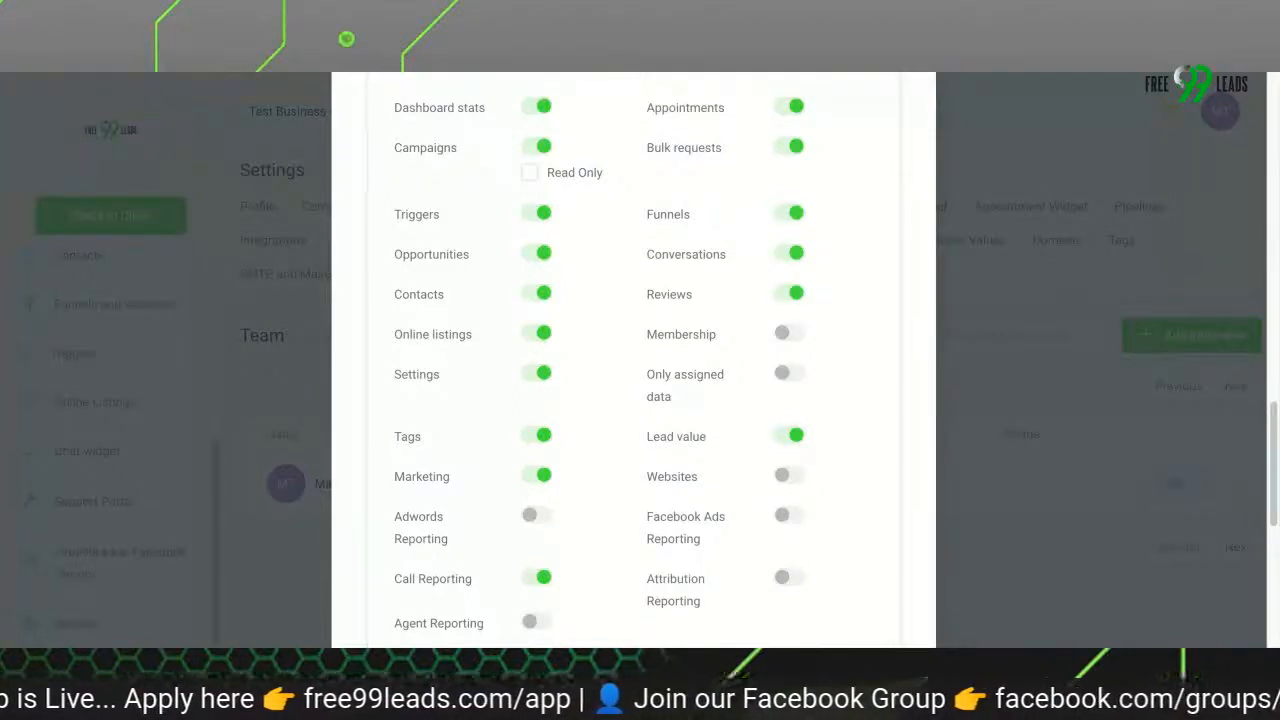
pyautogui.scroll(1, 570, 291)
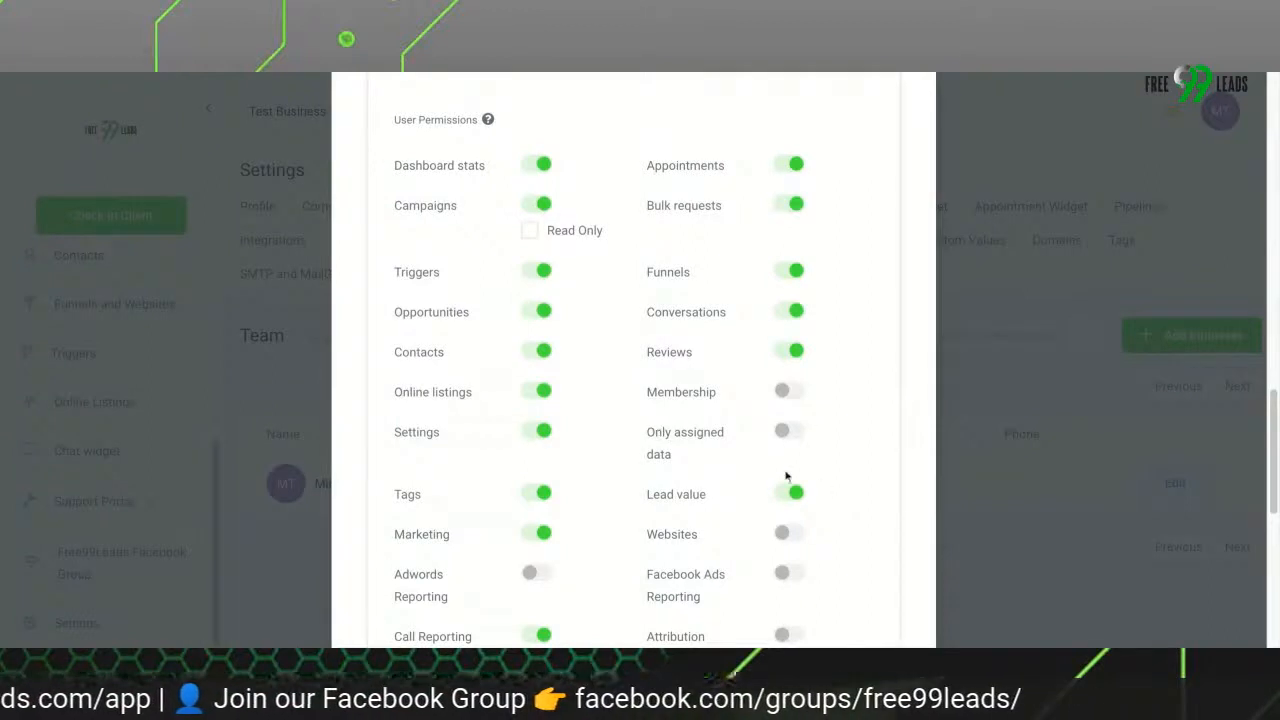
# Try to turn on the Only assigned data permission, and cancel its confirmation
pyautogui.click(786, 432)
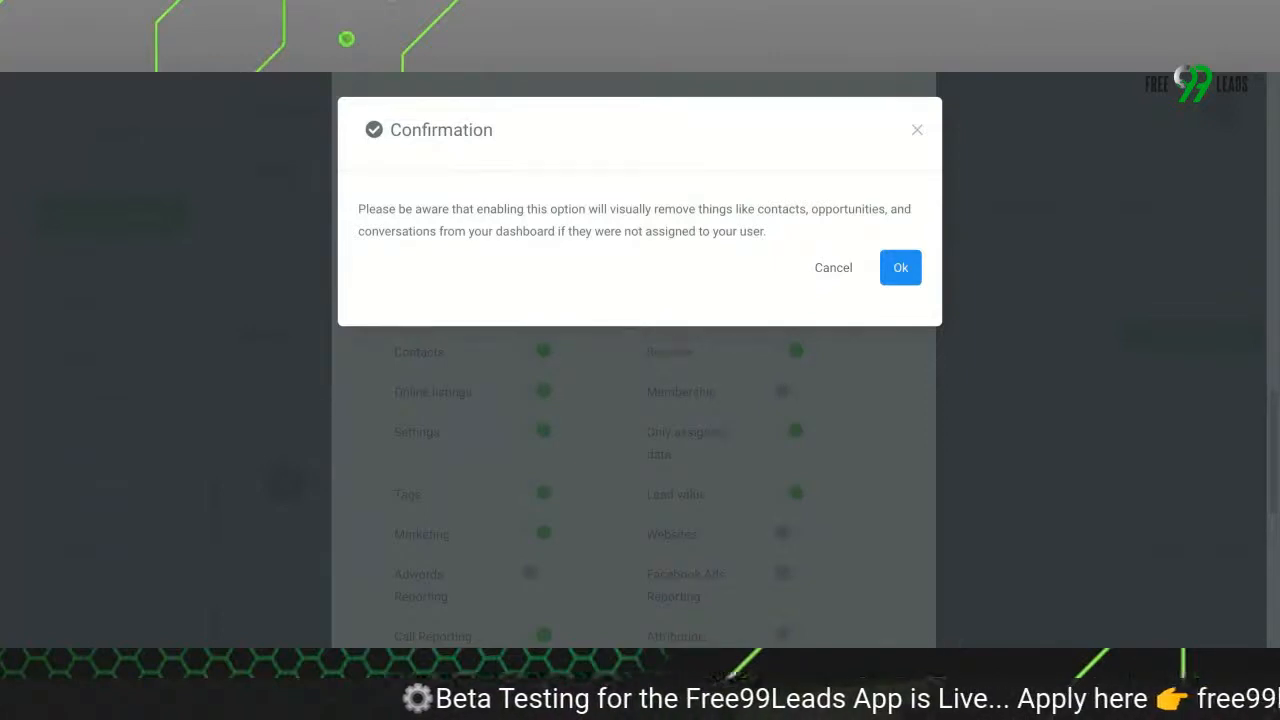
pyautogui.click(830, 270)
# Enable the Workflows permission for the new employee, without restricting it to read only
pyautogui.scroll(-3, 591, 526)
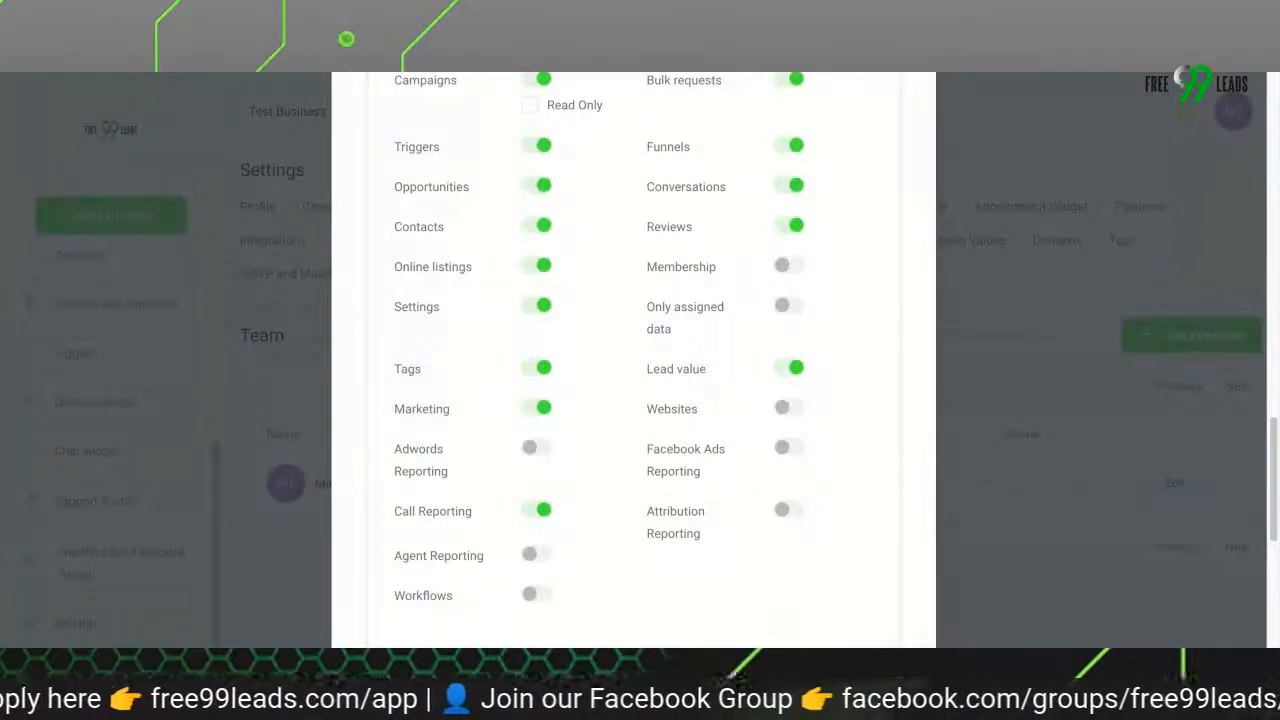
pyautogui.scroll(3, 600, 360)
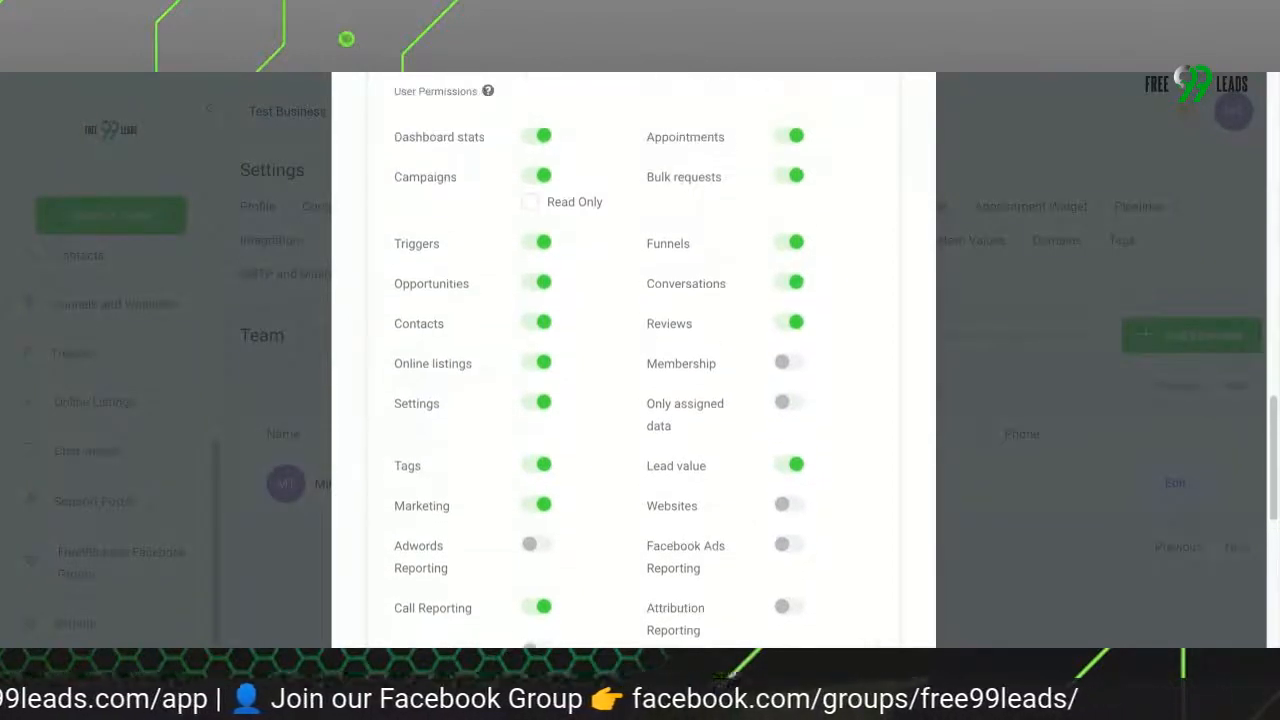
pyautogui.scroll(1, 596, 516)
pyautogui.scroll(-3, 596, 516)
pyautogui.doubleClick(449, 508)
pyautogui.click(468, 506)
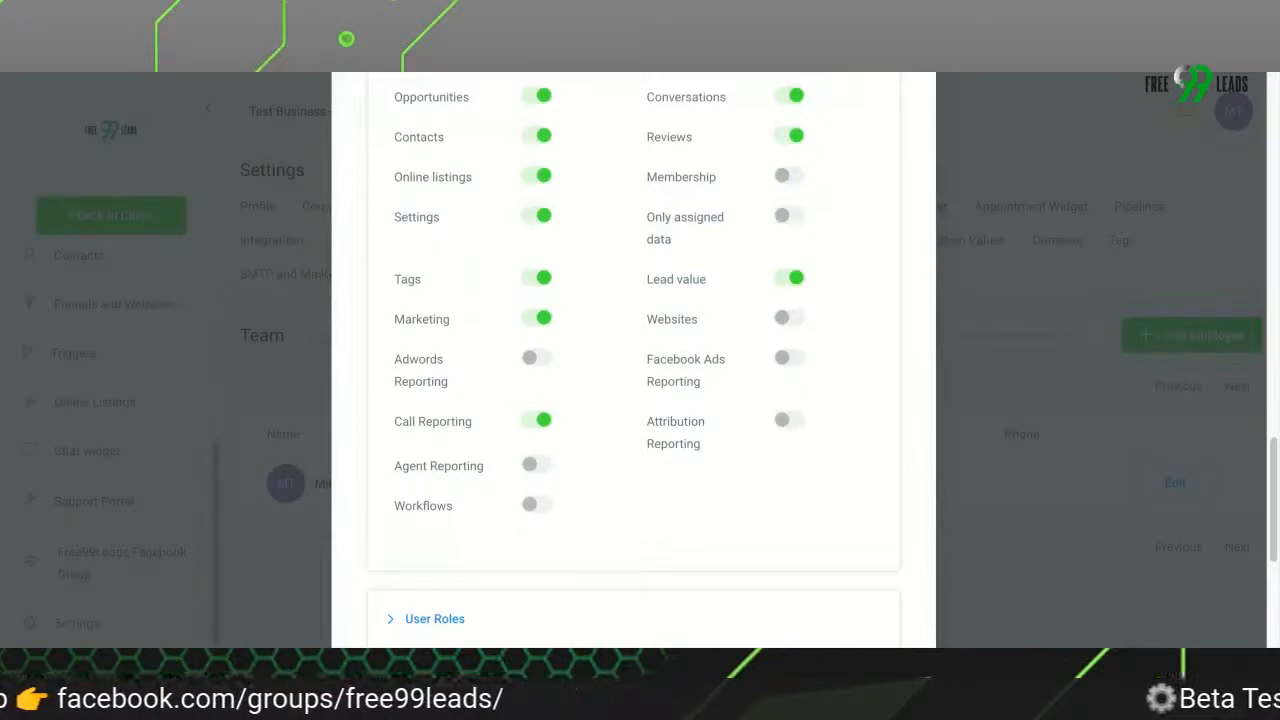
pyautogui.click(538, 504)
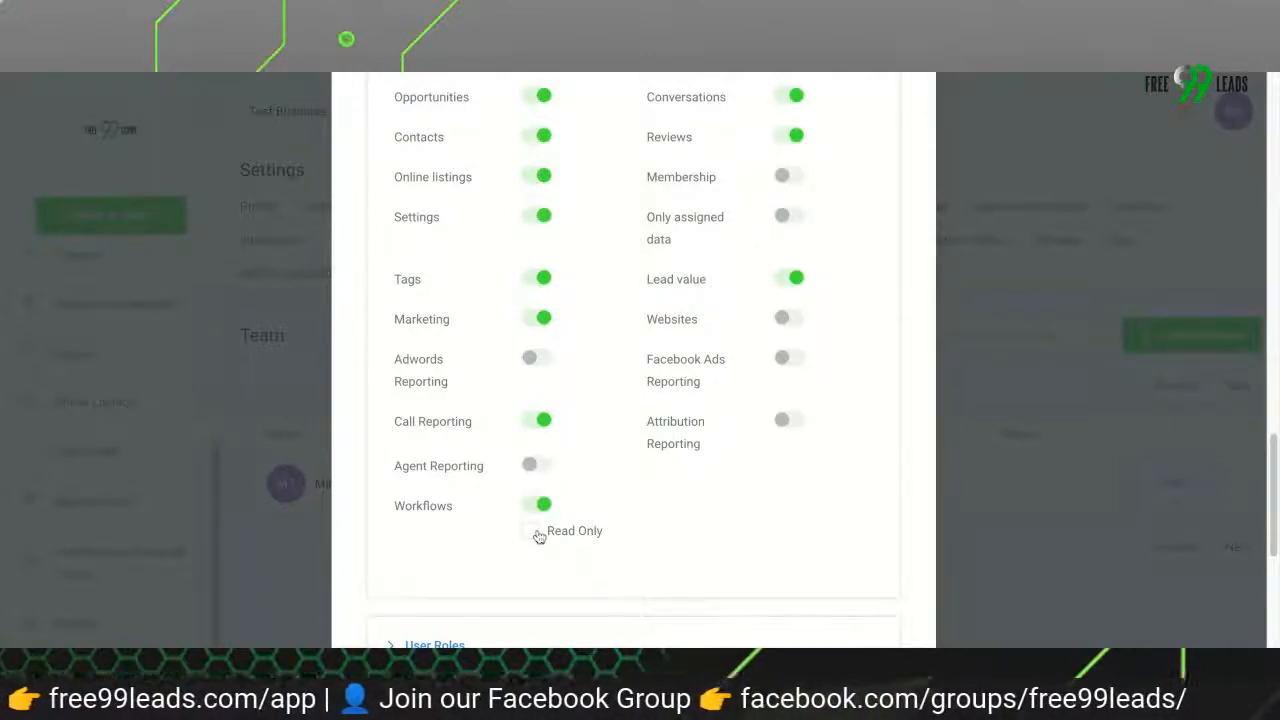
# Expand the User Roles section and check the roles that can be given to the employee, keeping User selected
pyautogui.scroll(-2, 633, 360)
pyautogui.scroll(-2, 633, 360)
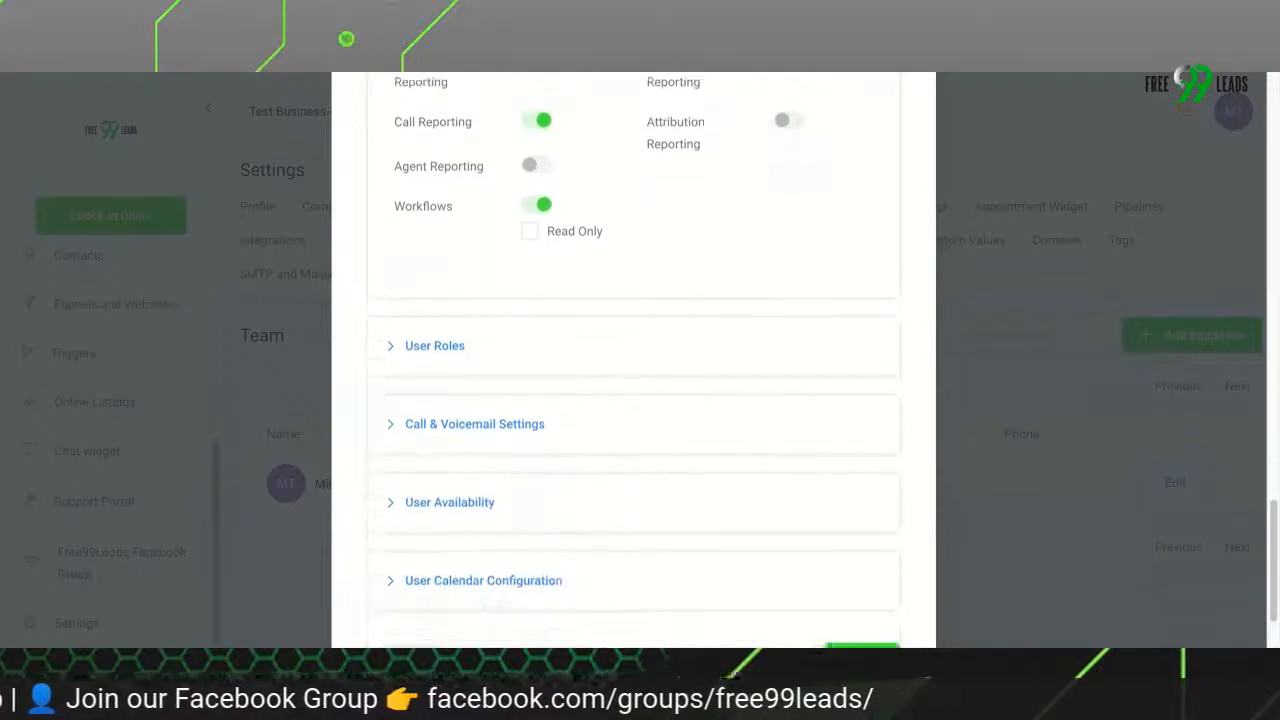
pyautogui.click(437, 366)
pyautogui.scroll(-1, 437, 368)
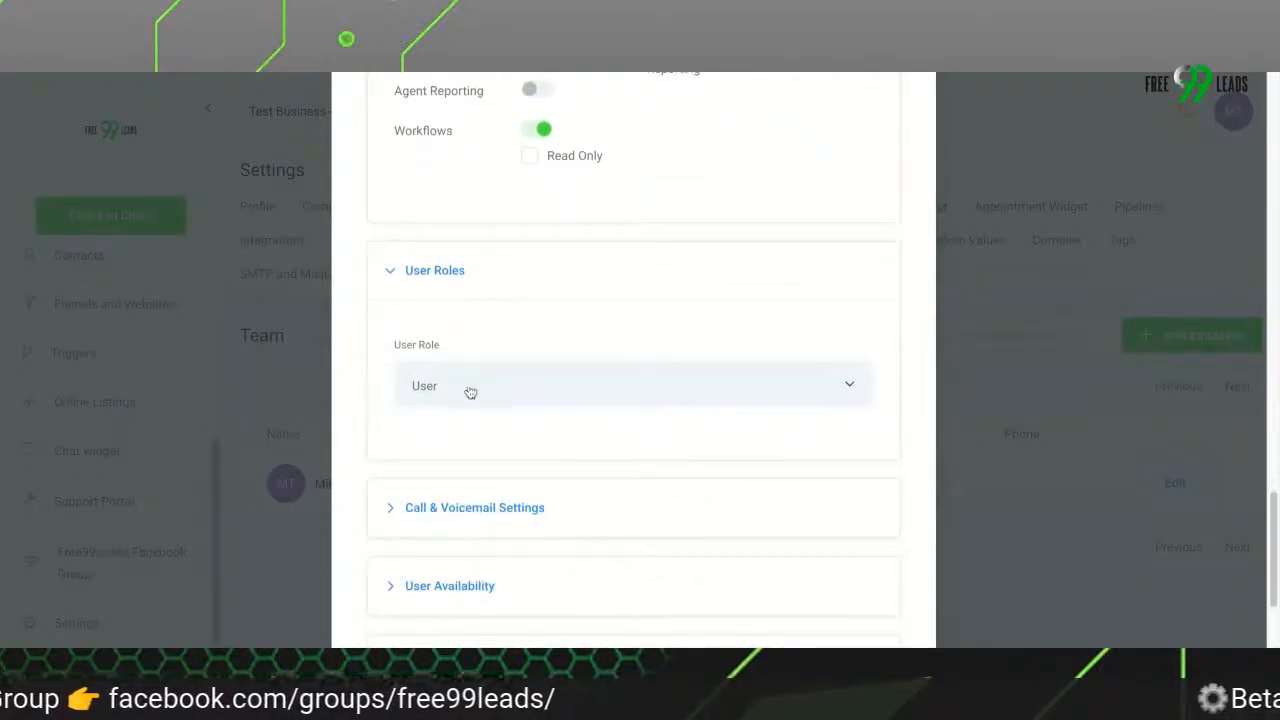
pyautogui.click(467, 392)
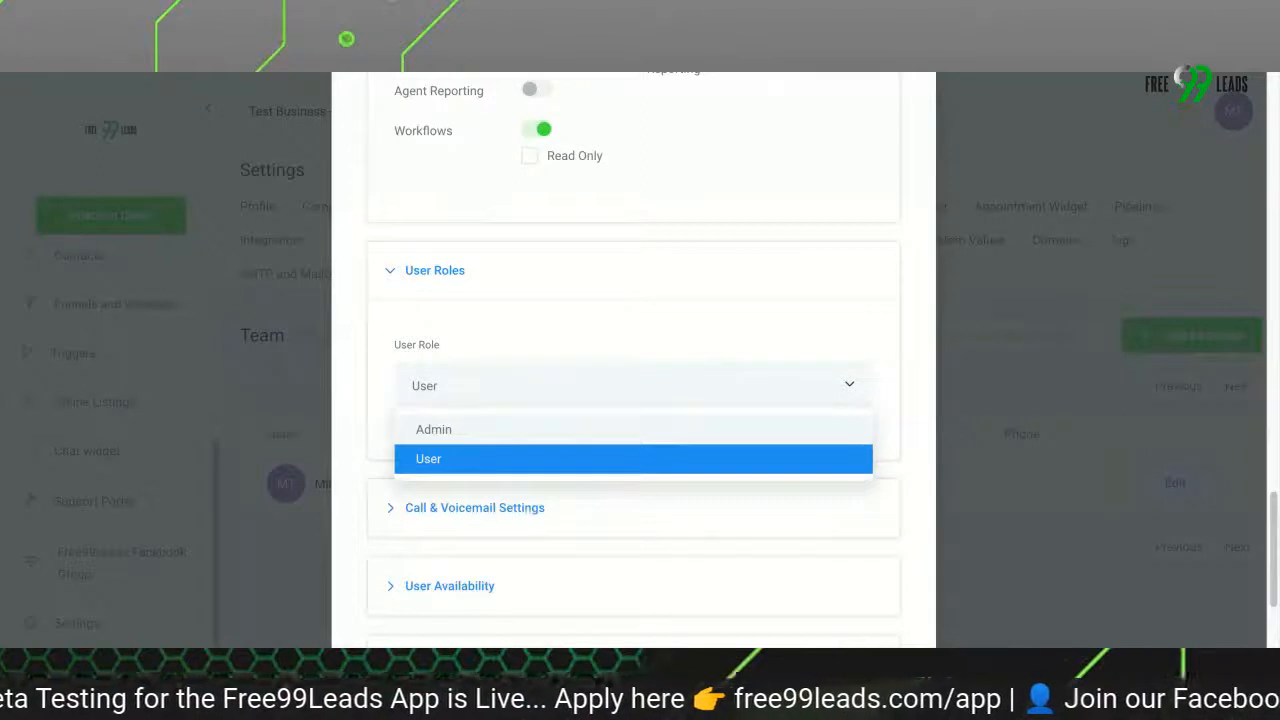
pyautogui.click(464, 386)
# Expand the Call & Voicemail Settings section and examine the incoming call timeout and voicemail file upload options
pyautogui.scroll(-2, 464, 386)
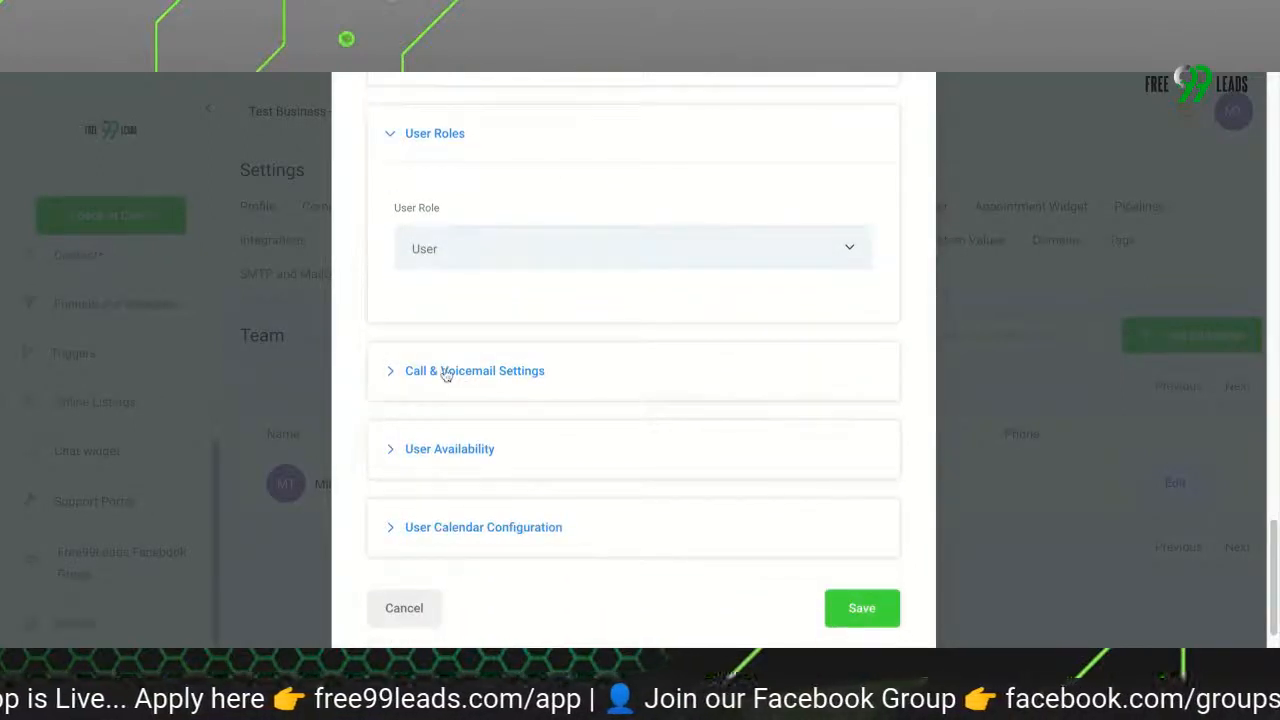
pyautogui.click(445, 370)
pyautogui.scroll(-2, 446, 371)
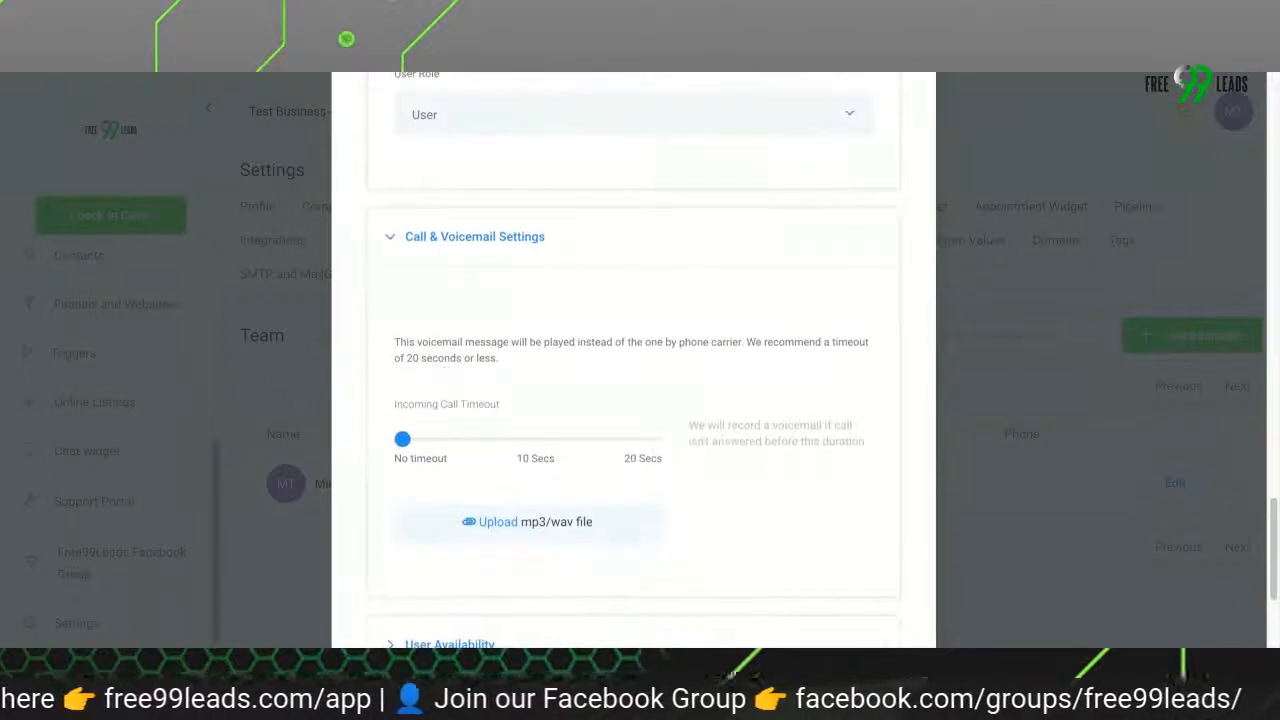
pyautogui.scroll(-1, 633, 360)
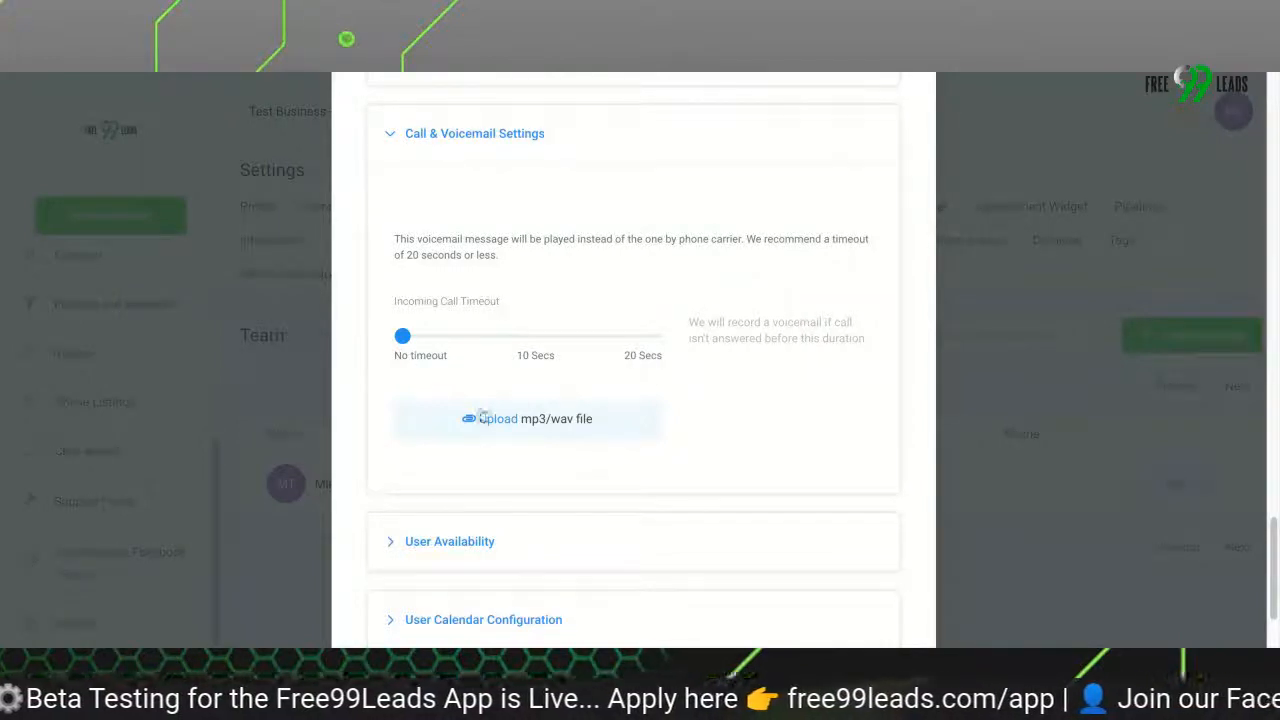
pyautogui.scroll(-2, 486, 430)
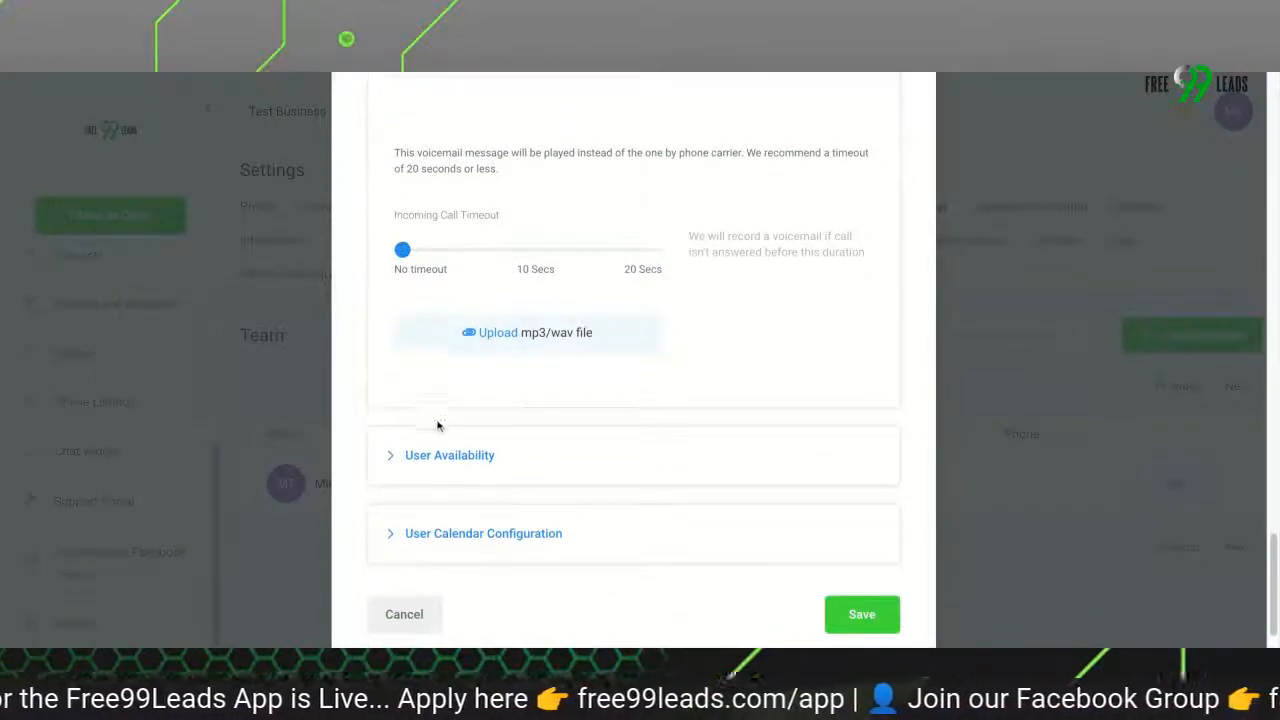
pyautogui.scroll(-1, 435, 425)
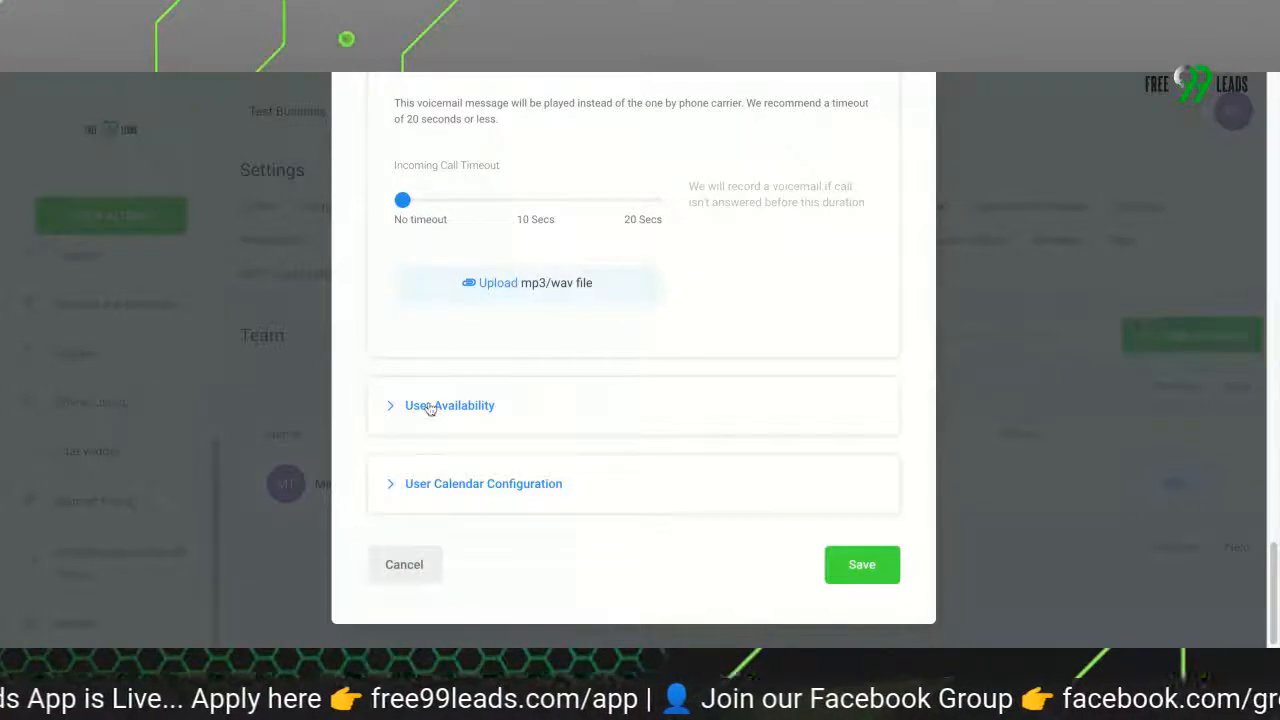
# Expand the User Availability section and check the meeting location and time zone choices without changing them
pyautogui.click(425, 406)
pyautogui.scroll(-4, 510, 332)
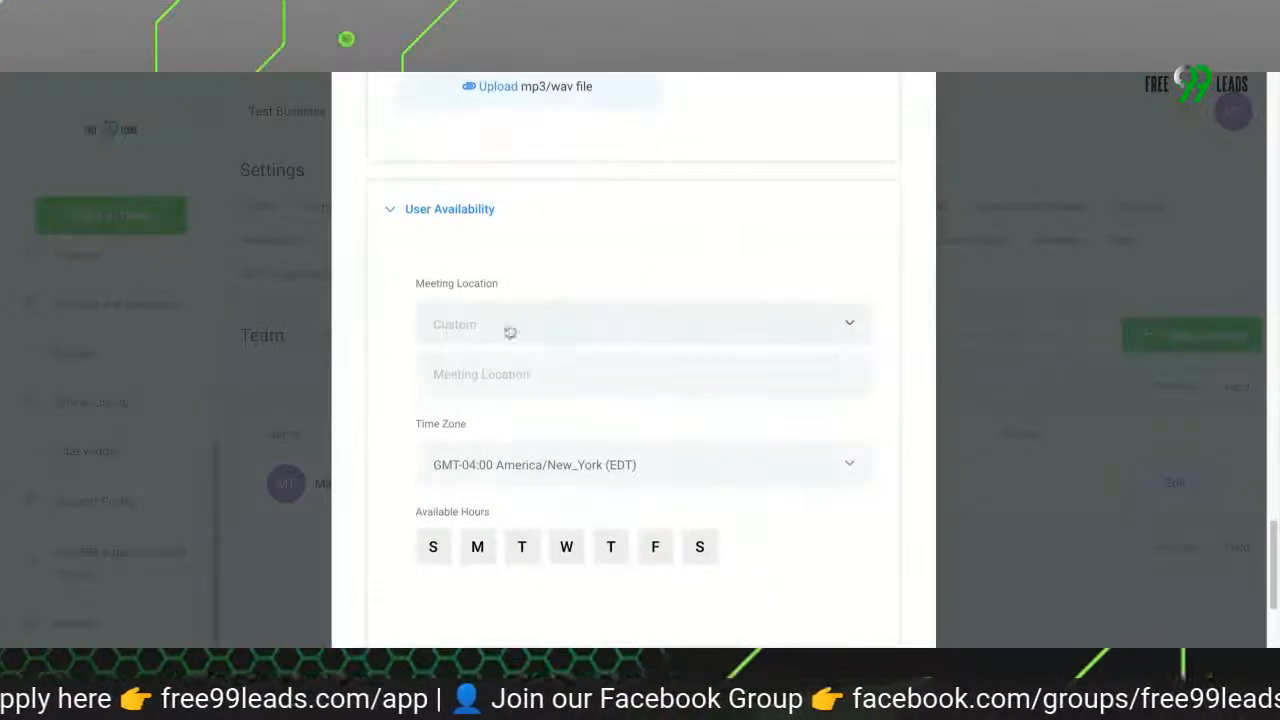
pyautogui.click(675, 338)
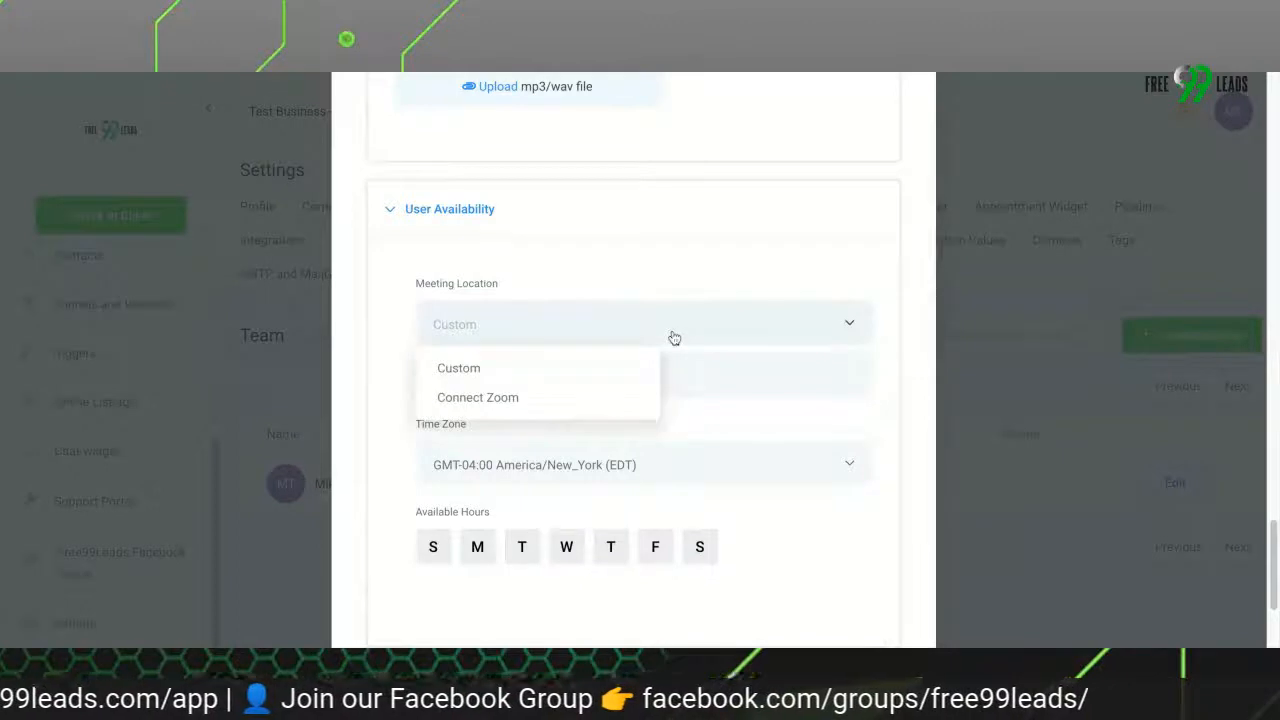
pyautogui.click(690, 250)
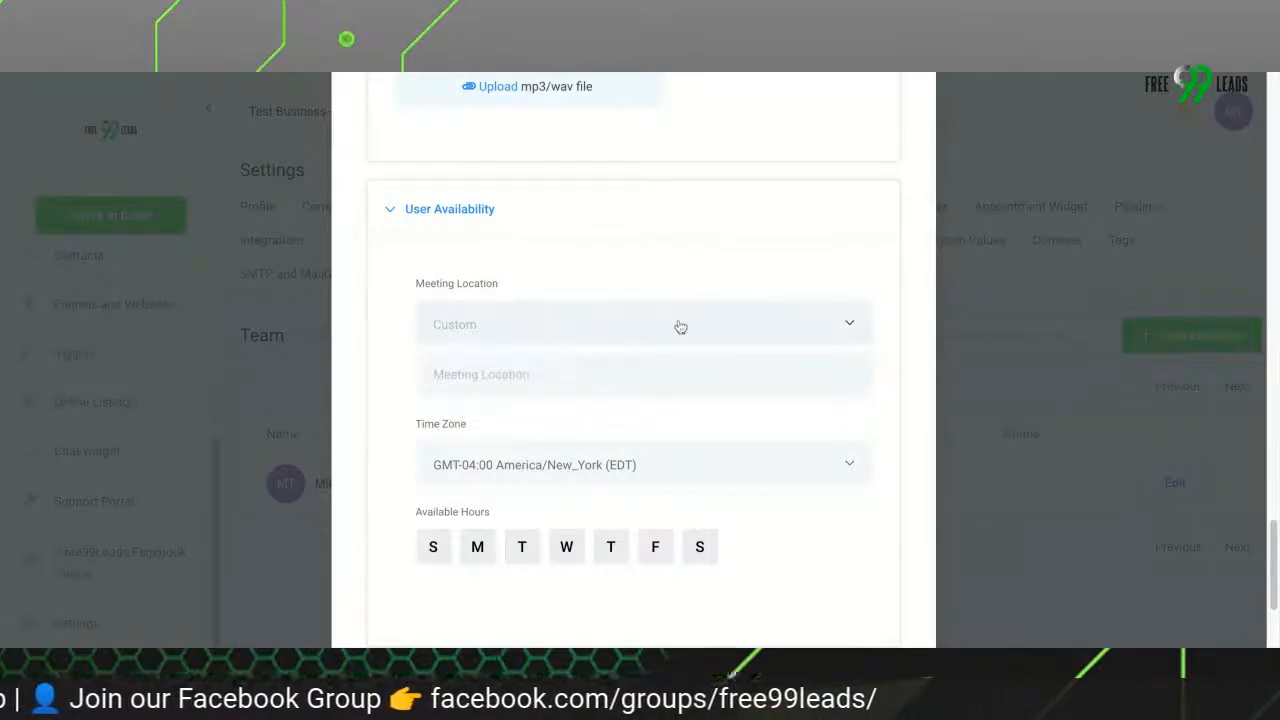
pyautogui.scroll(-1, 630, 392)
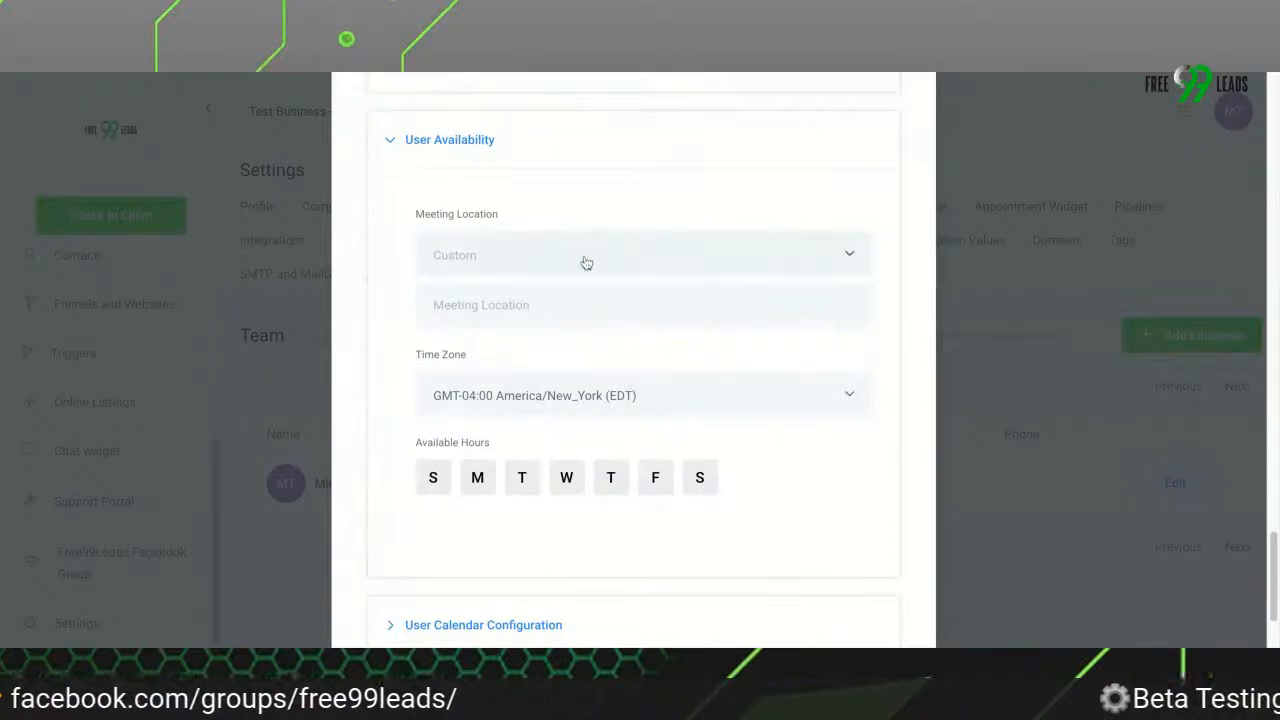
pyautogui.click(587, 263)
pyautogui.click(587, 263)
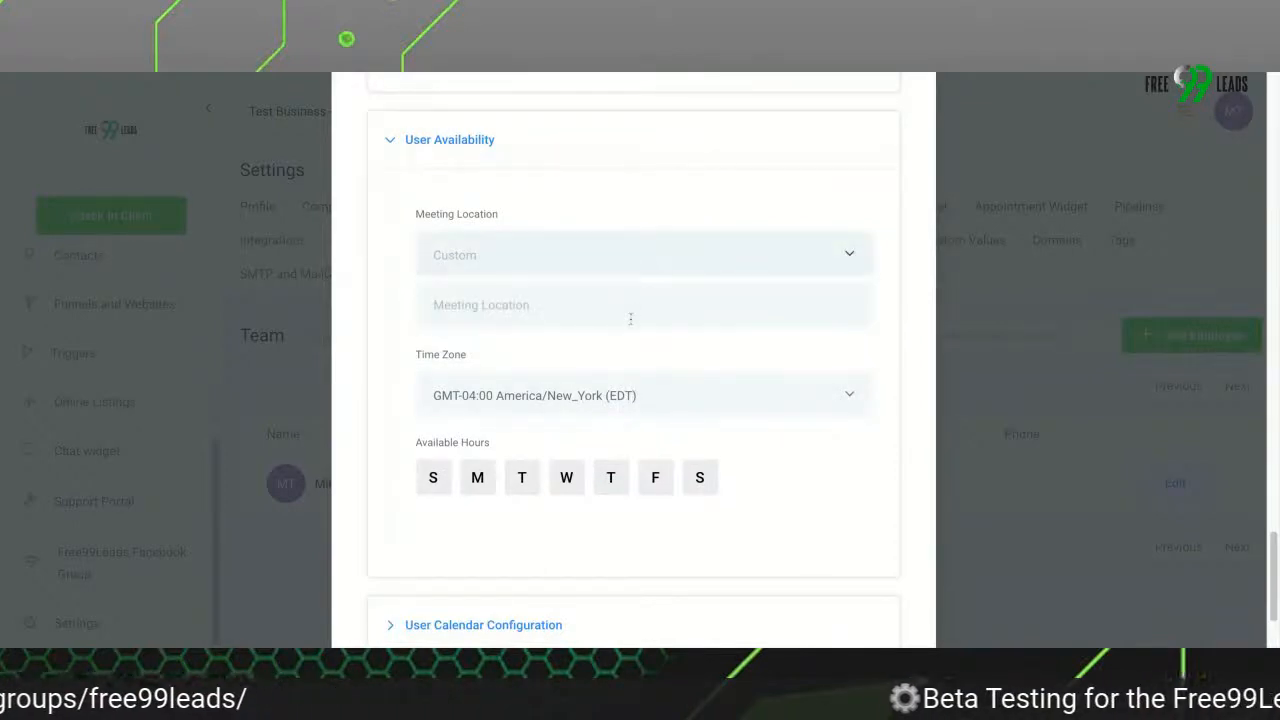
pyautogui.click(584, 264)
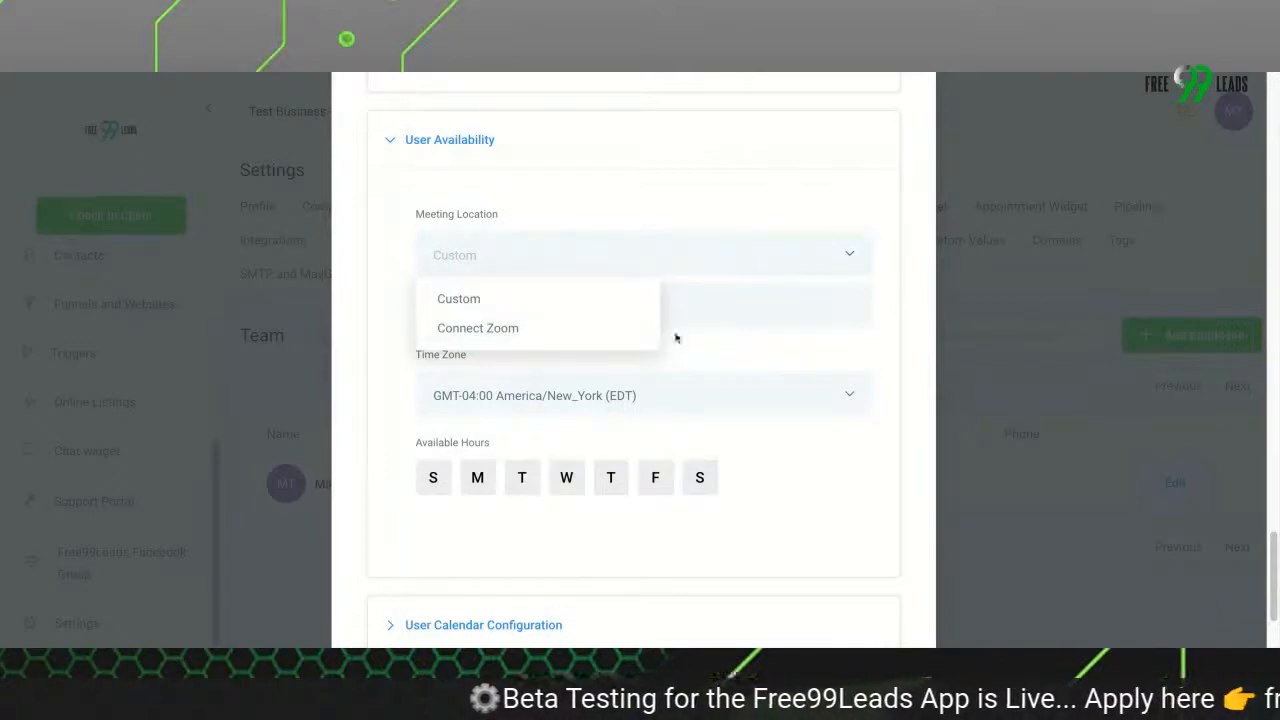
pyautogui.click(782, 364)
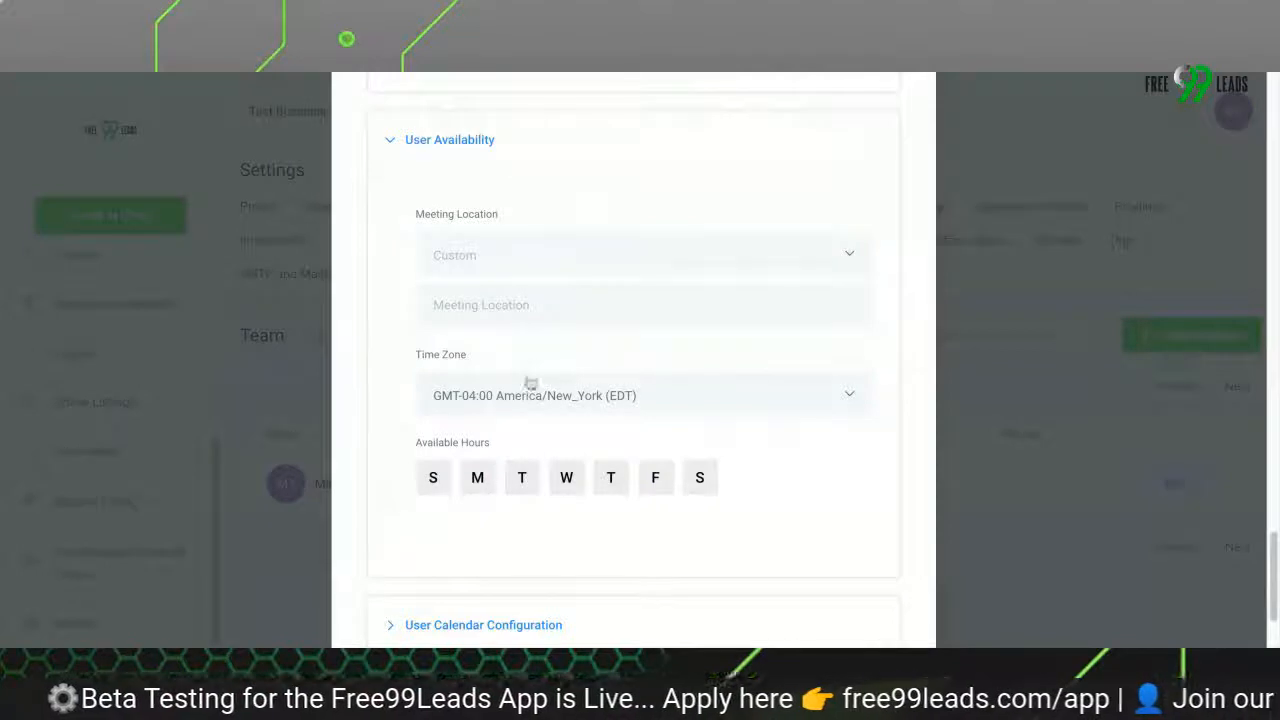
pyautogui.click(534, 398)
pyautogui.click(765, 357)
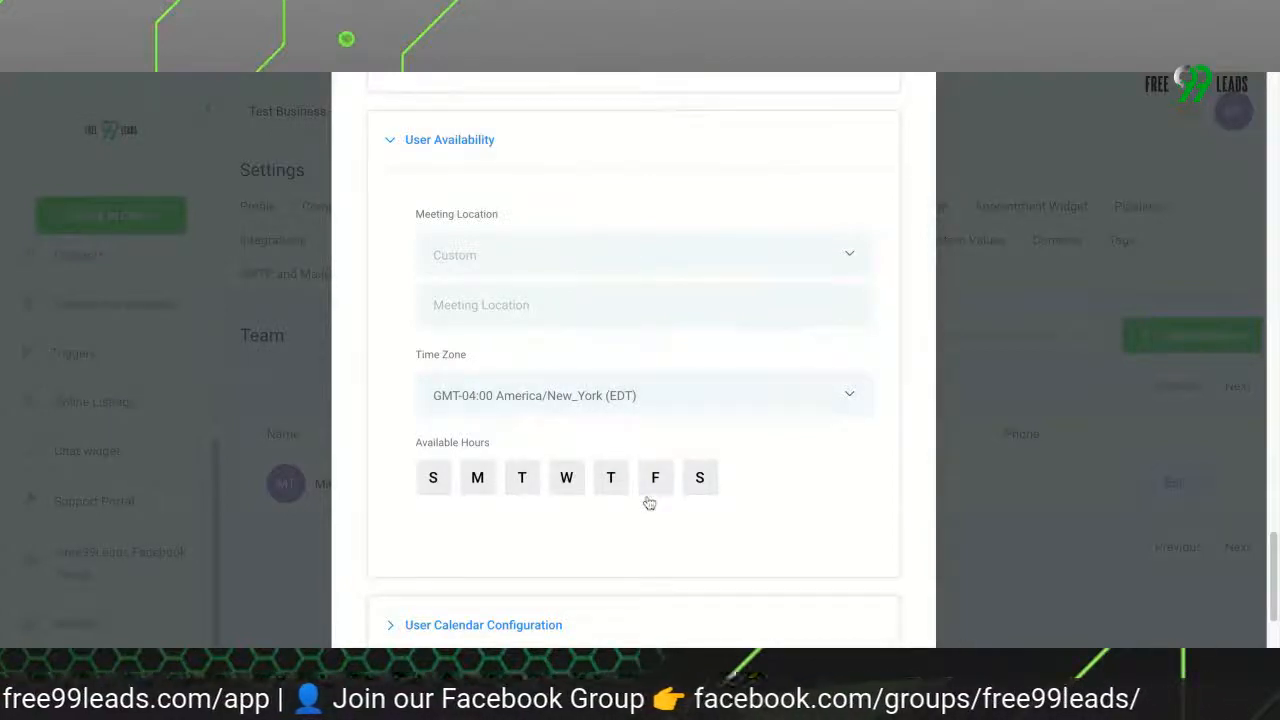
# Set the employee's available days to Monday, Tuesday, Wednesday and Friday, leaving Sunday and Saturday off
pyautogui.scroll(-1, 646, 503)
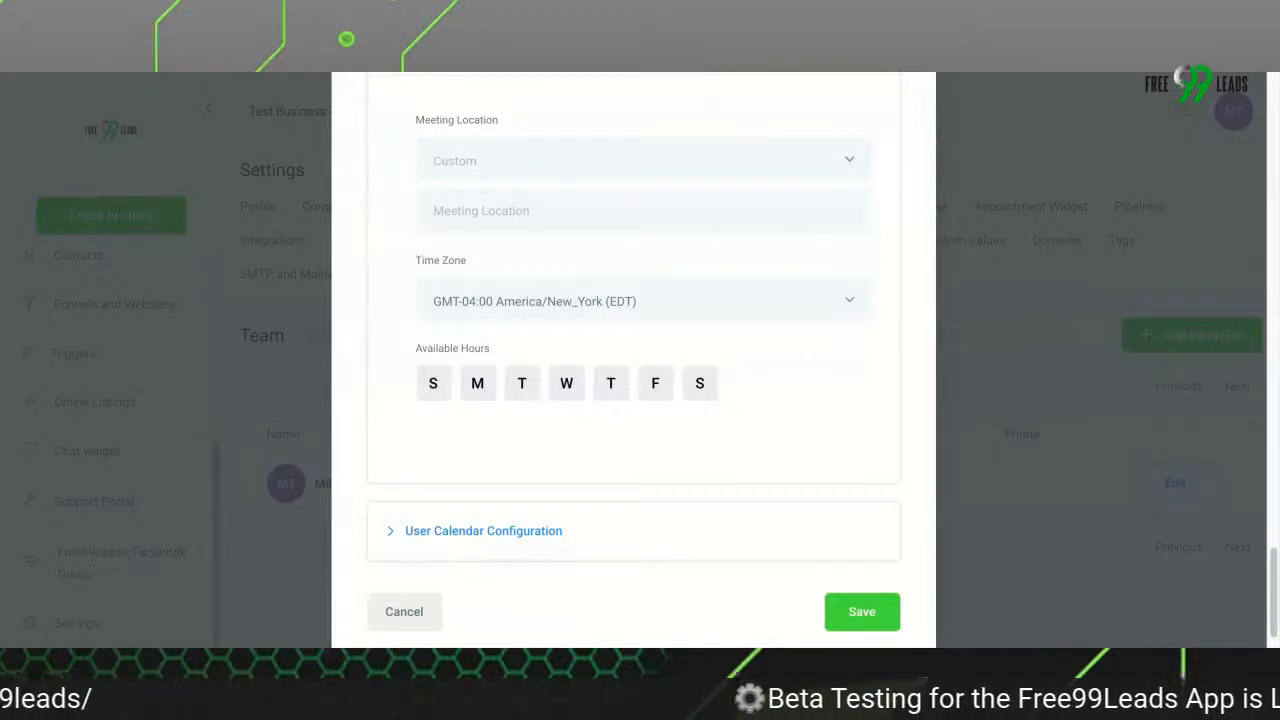
pyautogui.click(434, 387)
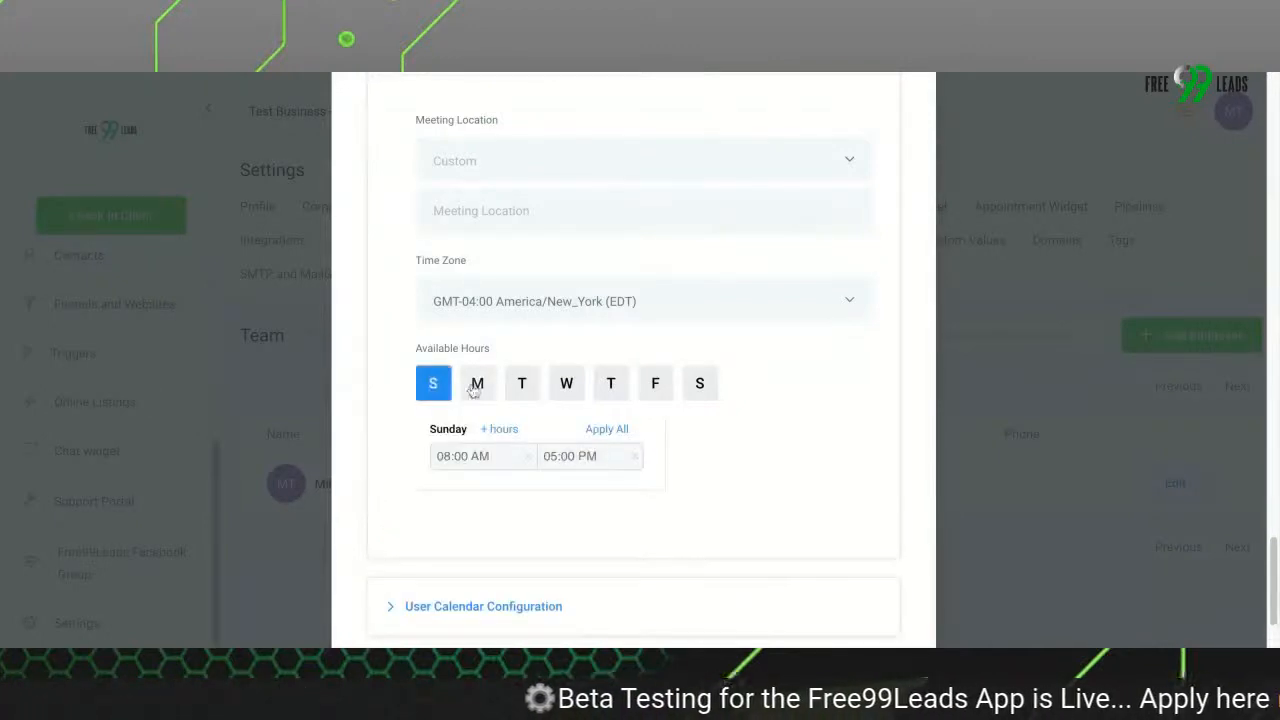
pyautogui.click(480, 385)
pyautogui.click(521, 385)
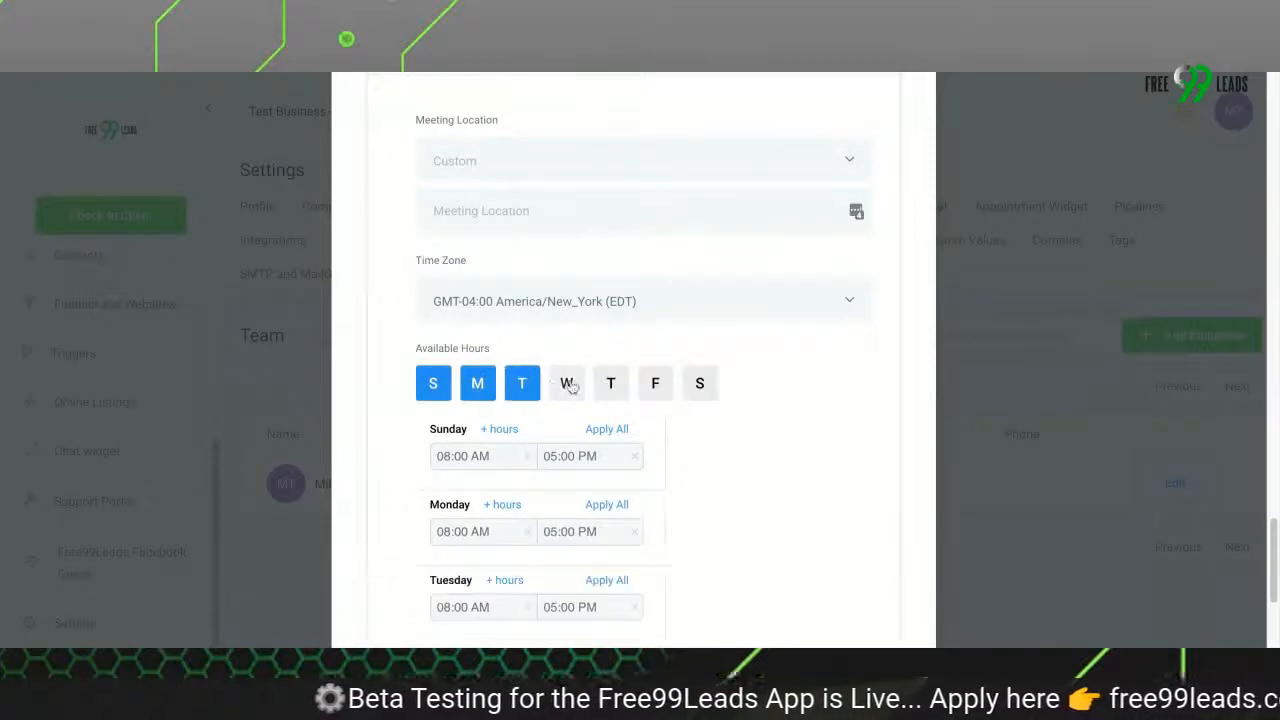
pyautogui.click(567, 385)
pyautogui.click(655, 385)
pyautogui.click(700, 385)
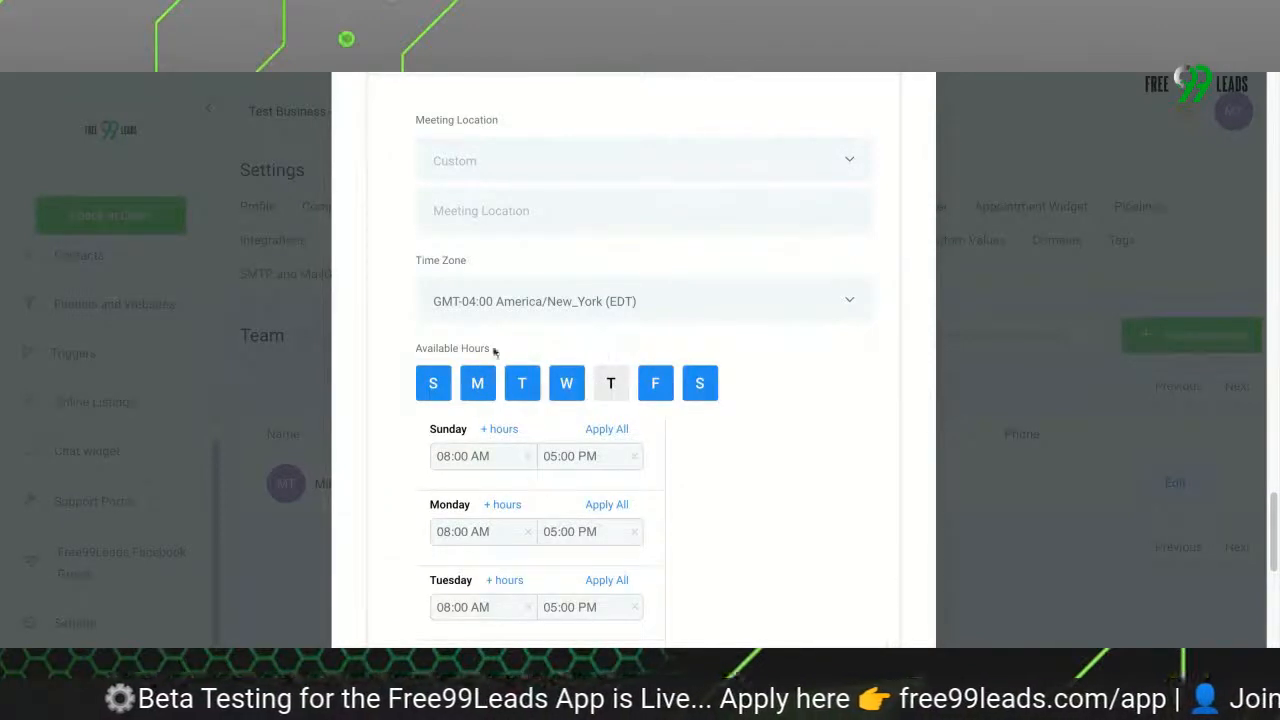
pyautogui.click(433, 384)
pyautogui.click(700, 384)
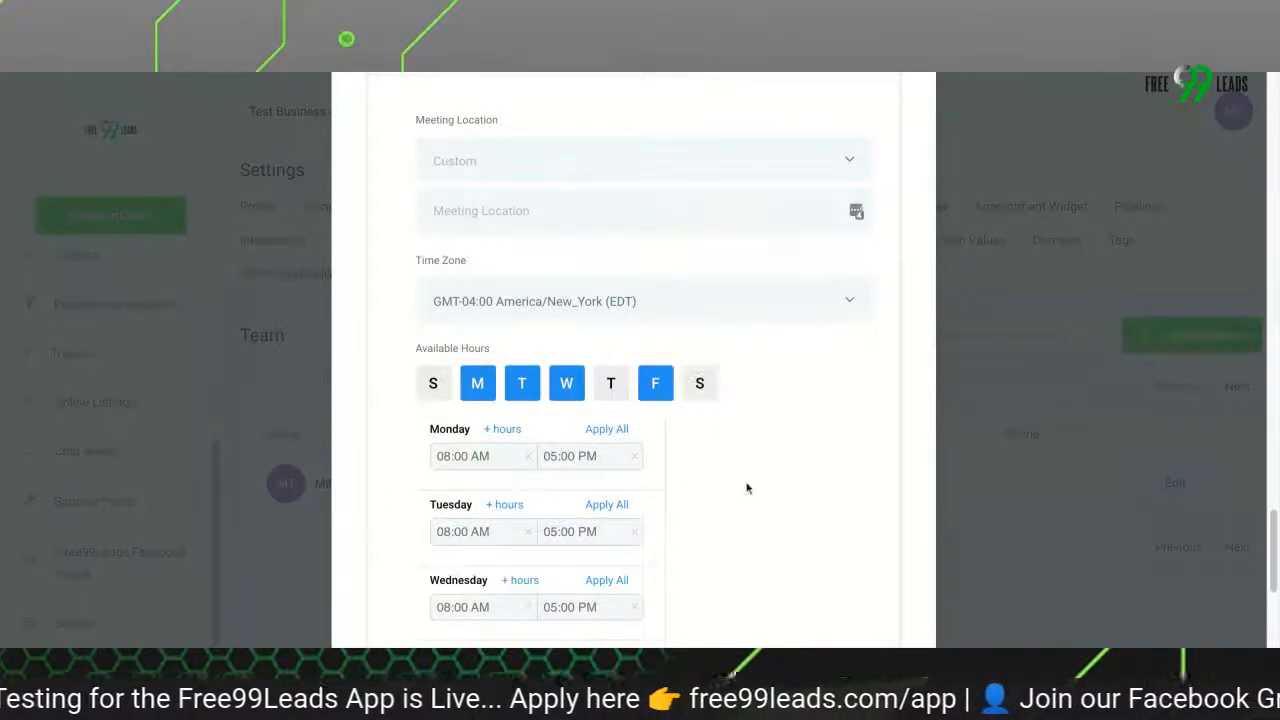
# Review the available hours of the chosen days and expand the User Calendar Configuration section
pyautogui.scroll(-1, 746, 488)
pyautogui.scroll(-1, 706, 497)
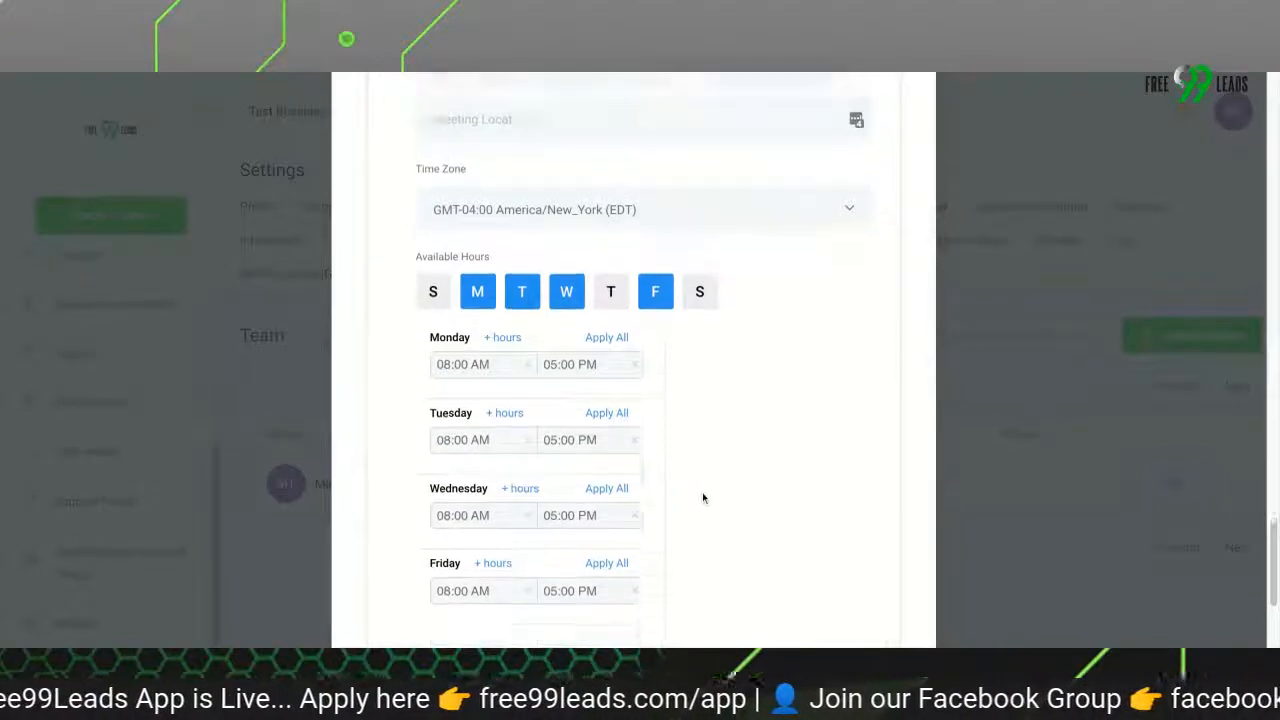
pyautogui.scroll(3, 700, 490)
pyautogui.scroll(-4, 584, 440)
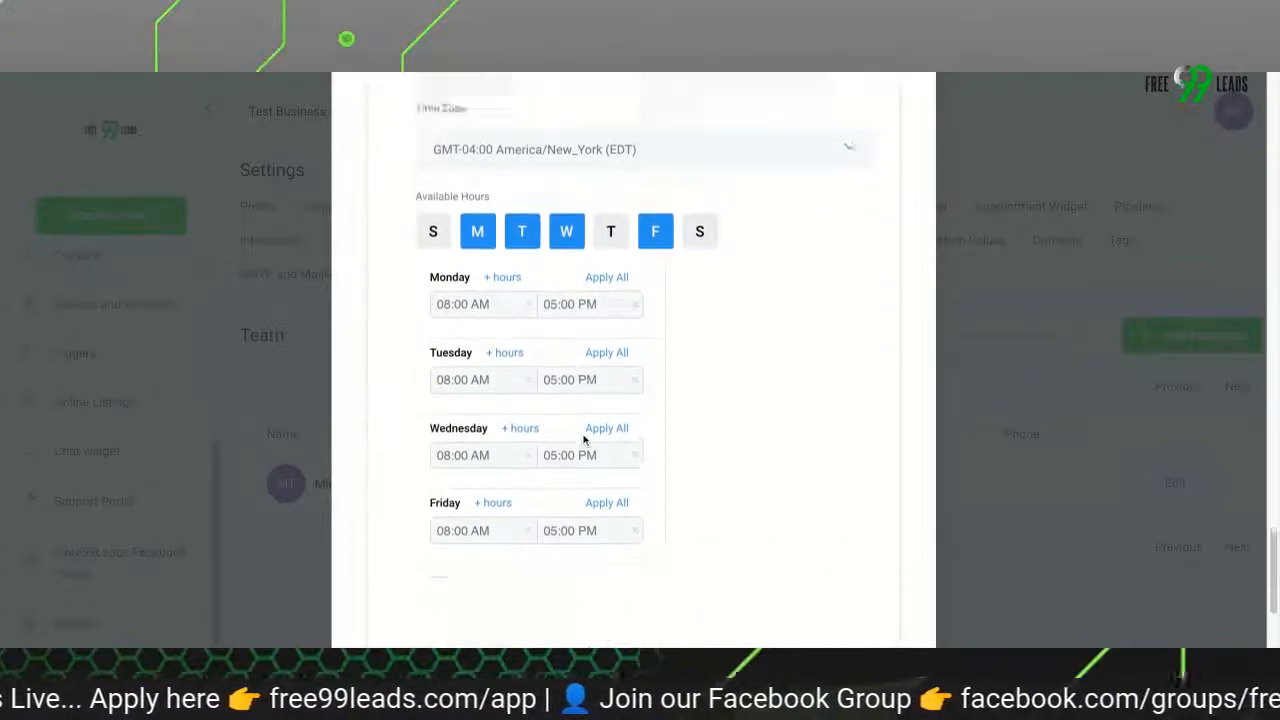
pyautogui.scroll(-5, 584, 440)
pyautogui.click(490, 490)
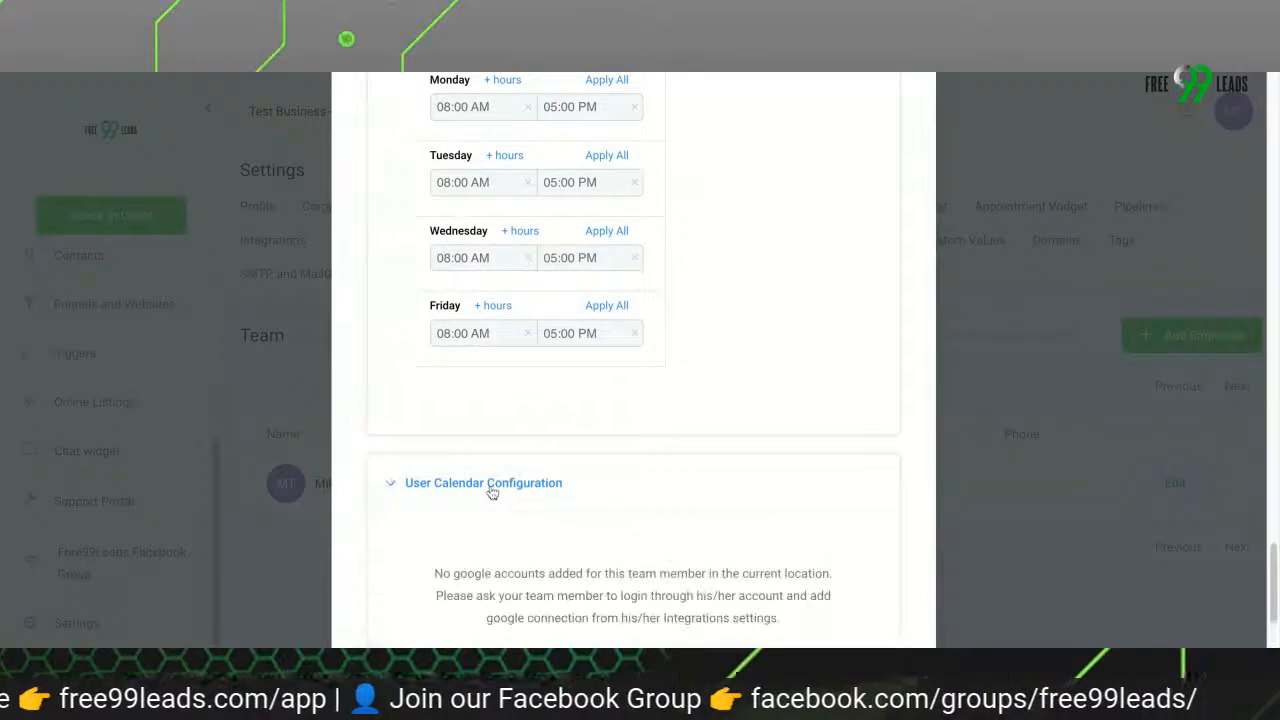
# Read the Google account note in the User Calendar Configuration section and save the new employee
pyautogui.scroll(-4, 491, 491)
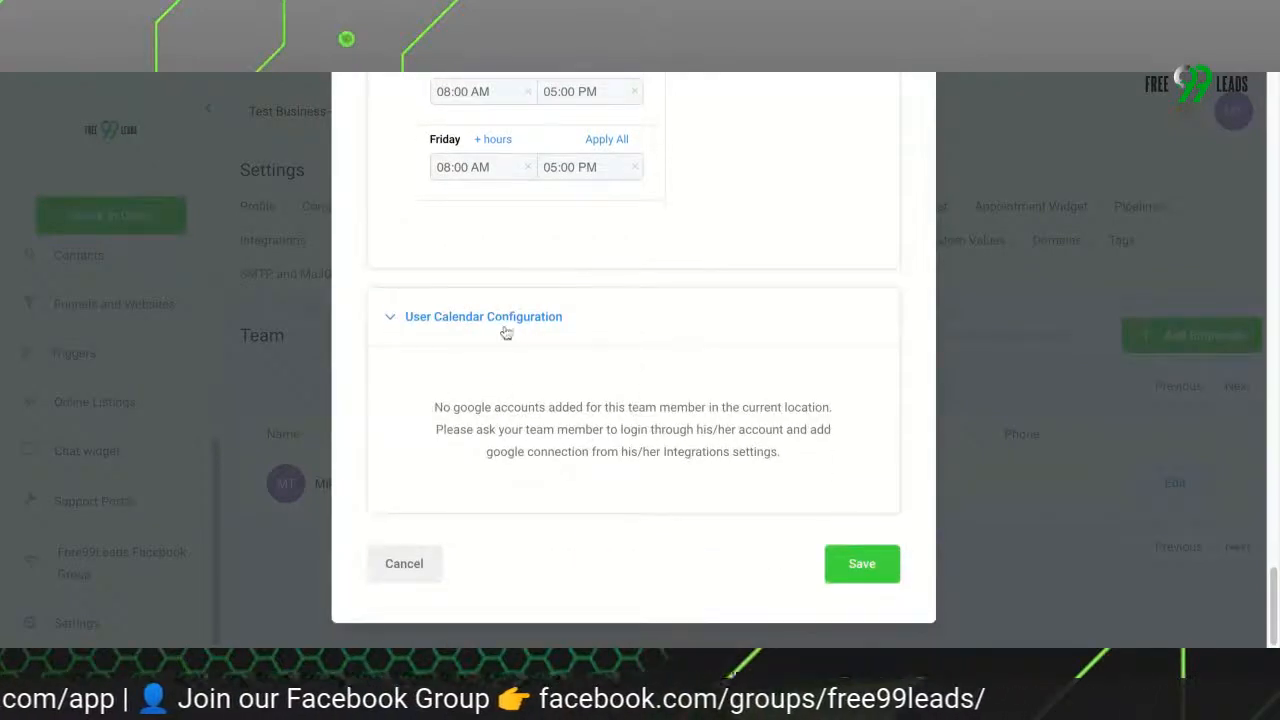
pyautogui.moveTo(433, 406); pyautogui.dragTo(718, 451)
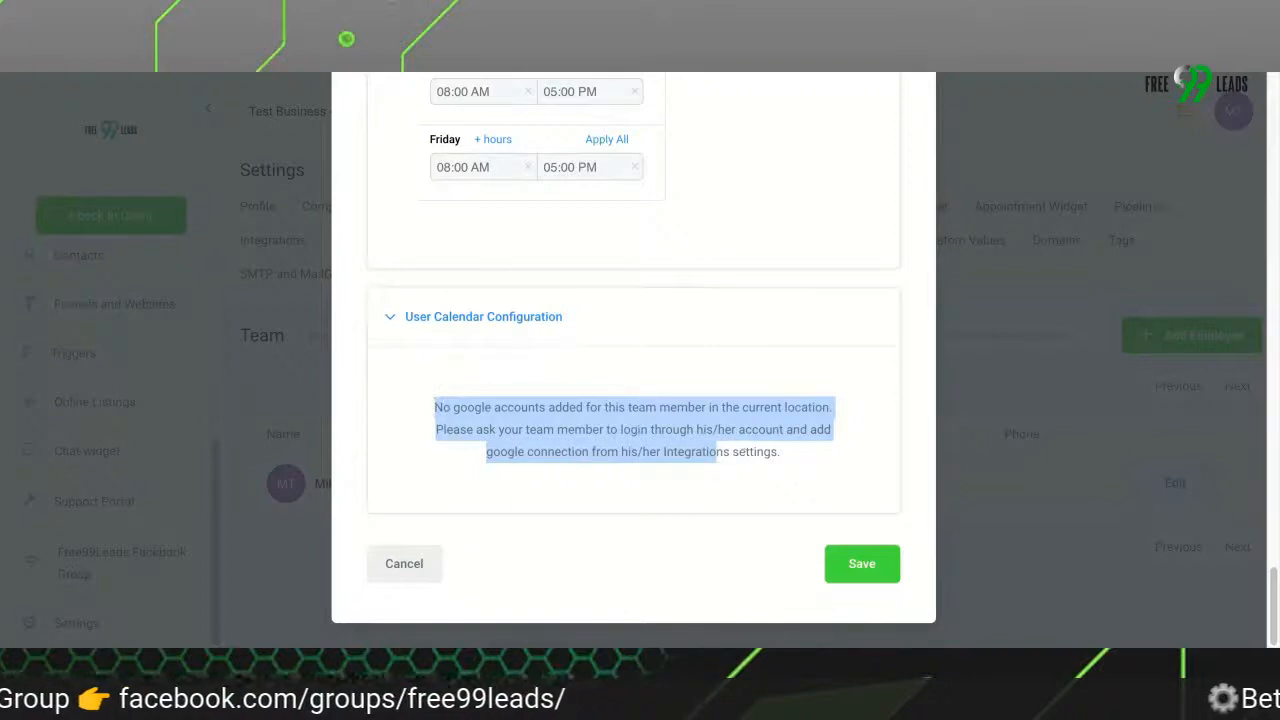
pyautogui.click(763, 452)
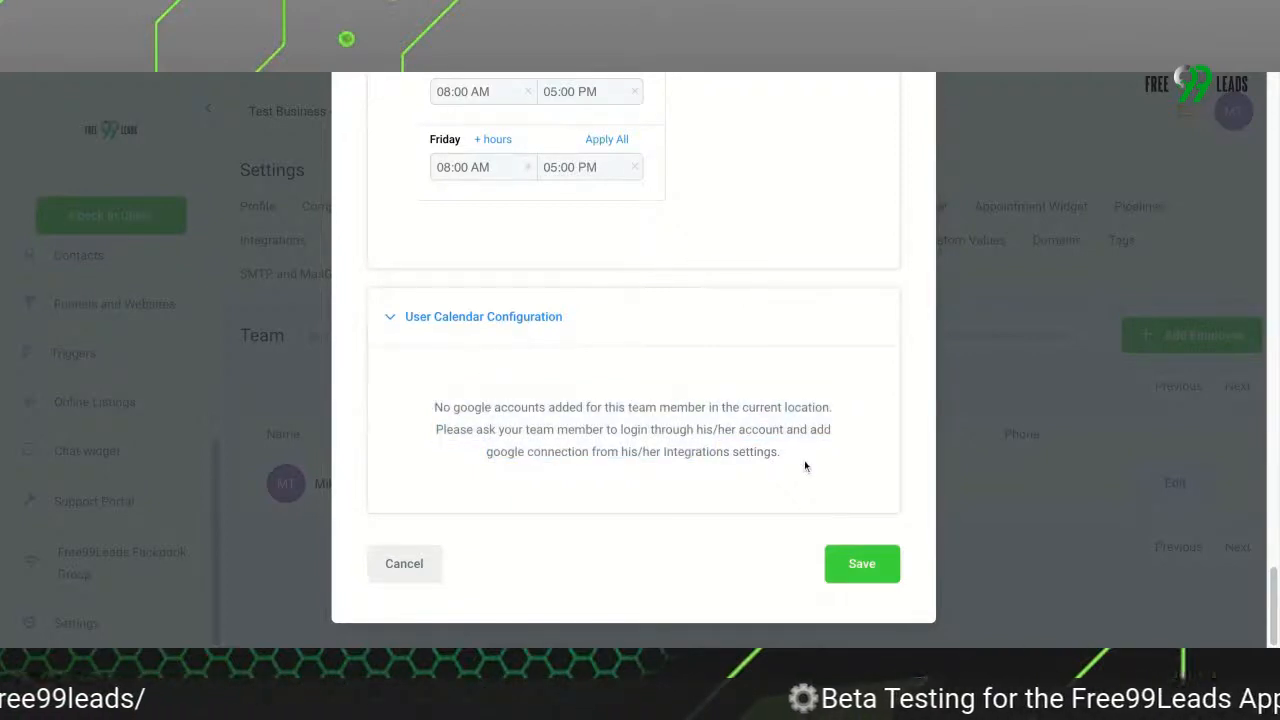
pyautogui.scroll(10, 633, 400)
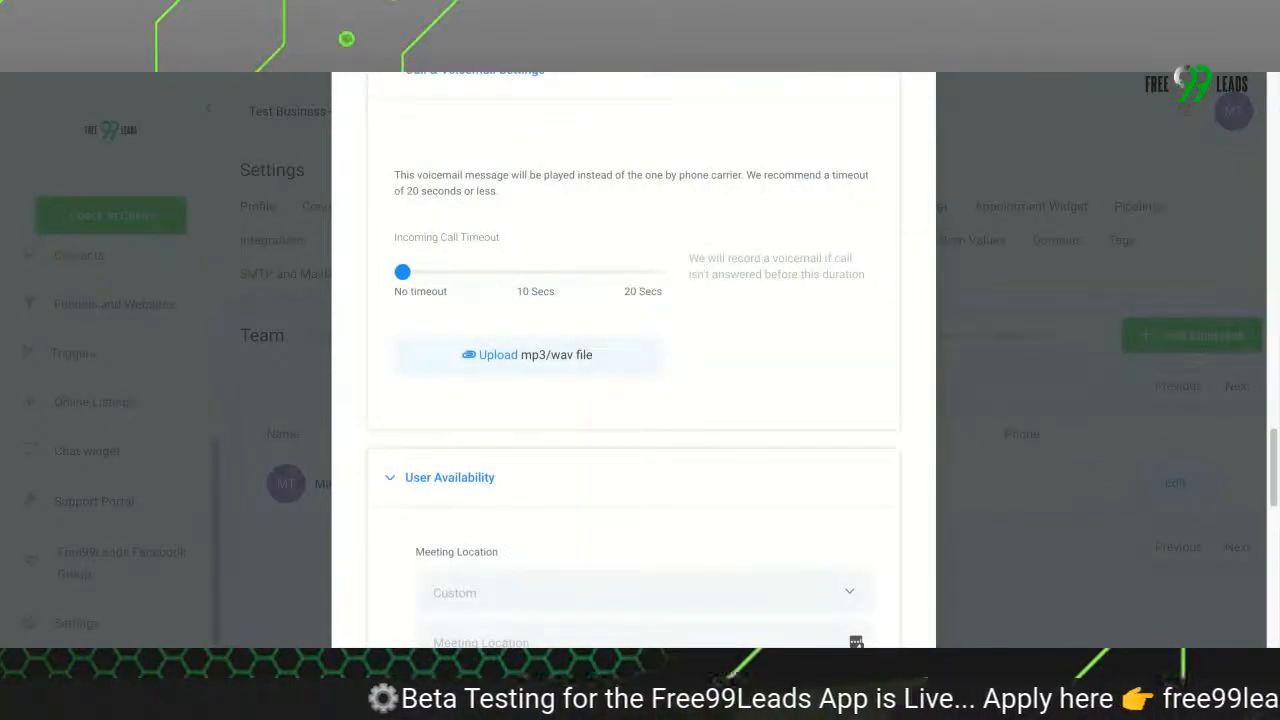
pyautogui.scroll(-10, 633, 400)
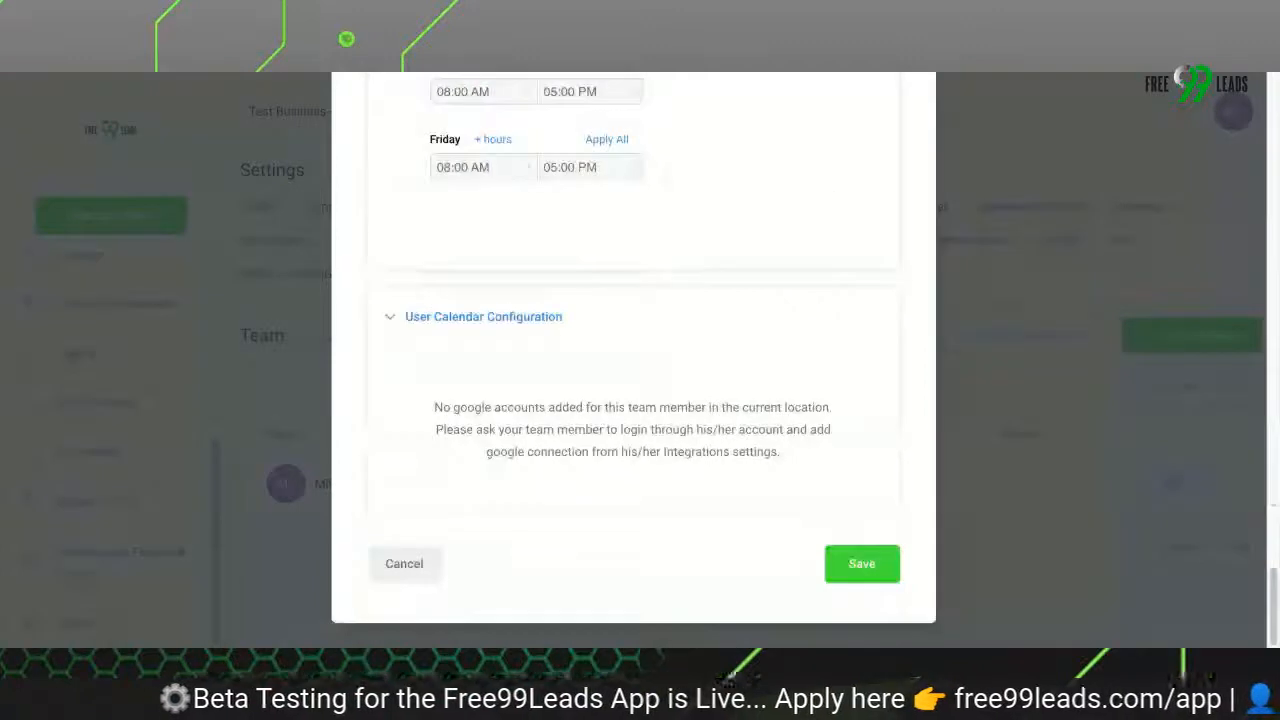
pyautogui.click(866, 565)
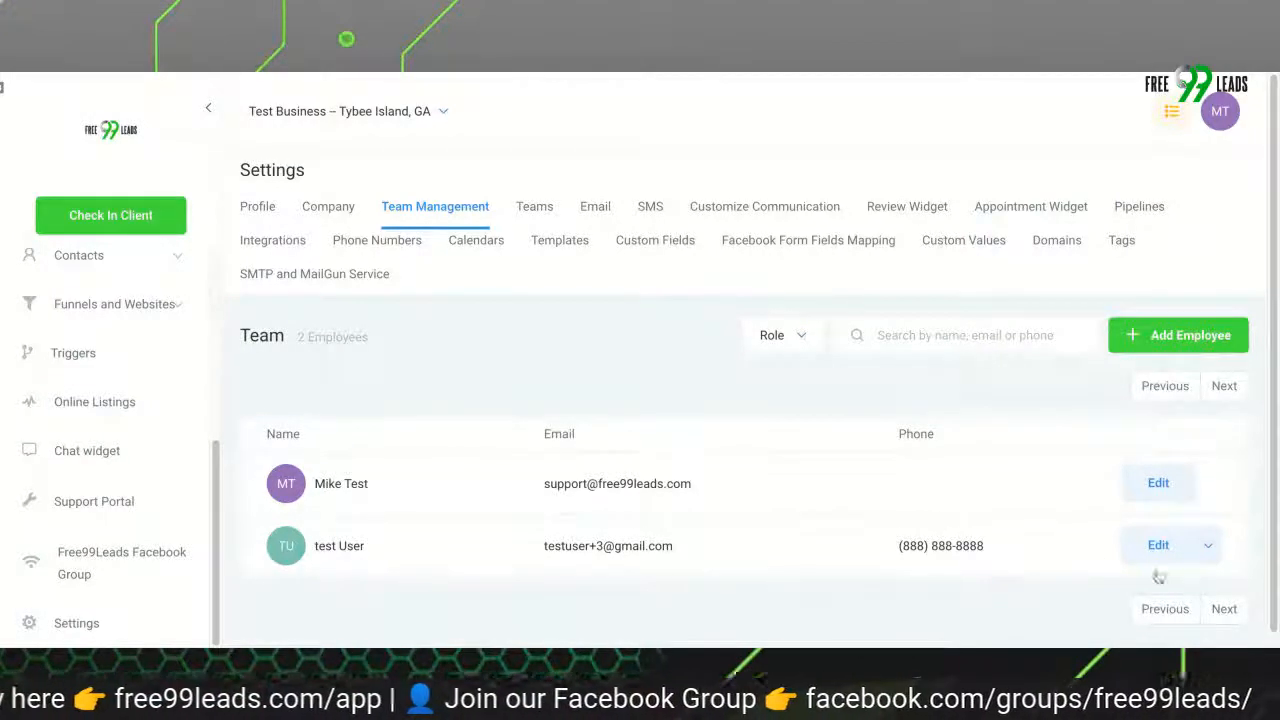
# Check the additional actions offered beside Edit for the newly added employee in the team list, without applying any
pyautogui.click(1209, 548)
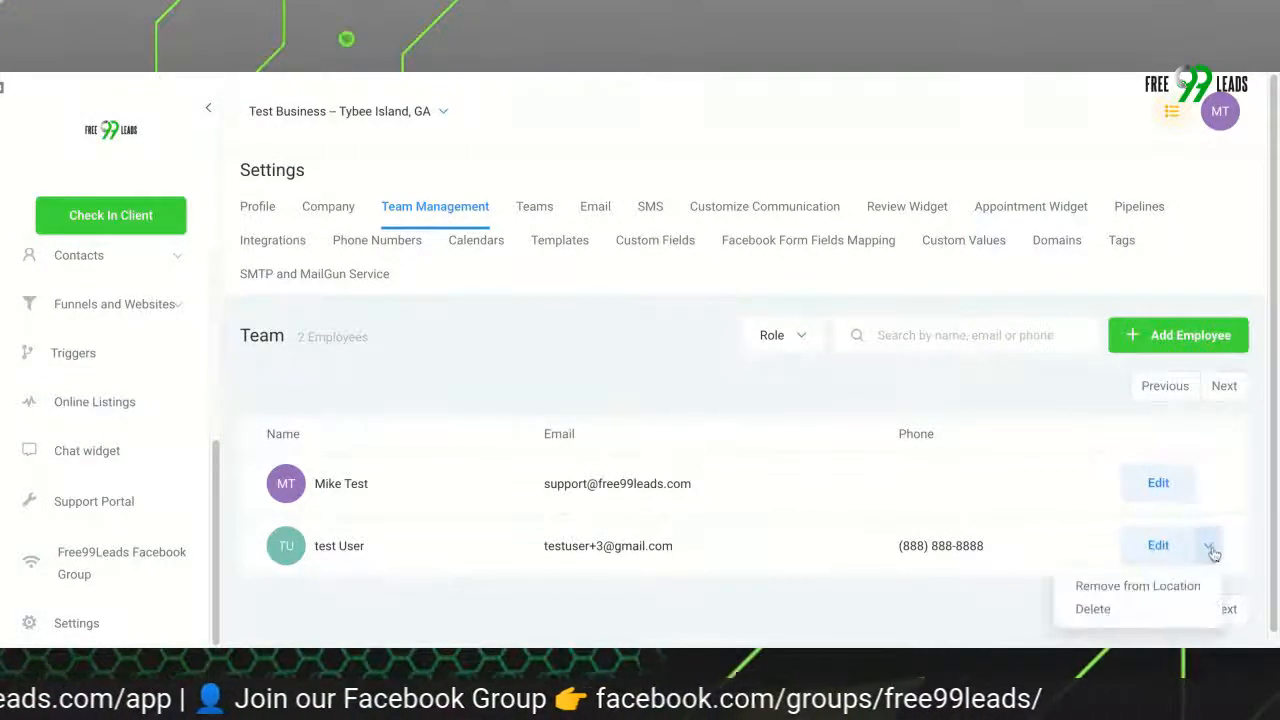
pyautogui.click(1208, 548)
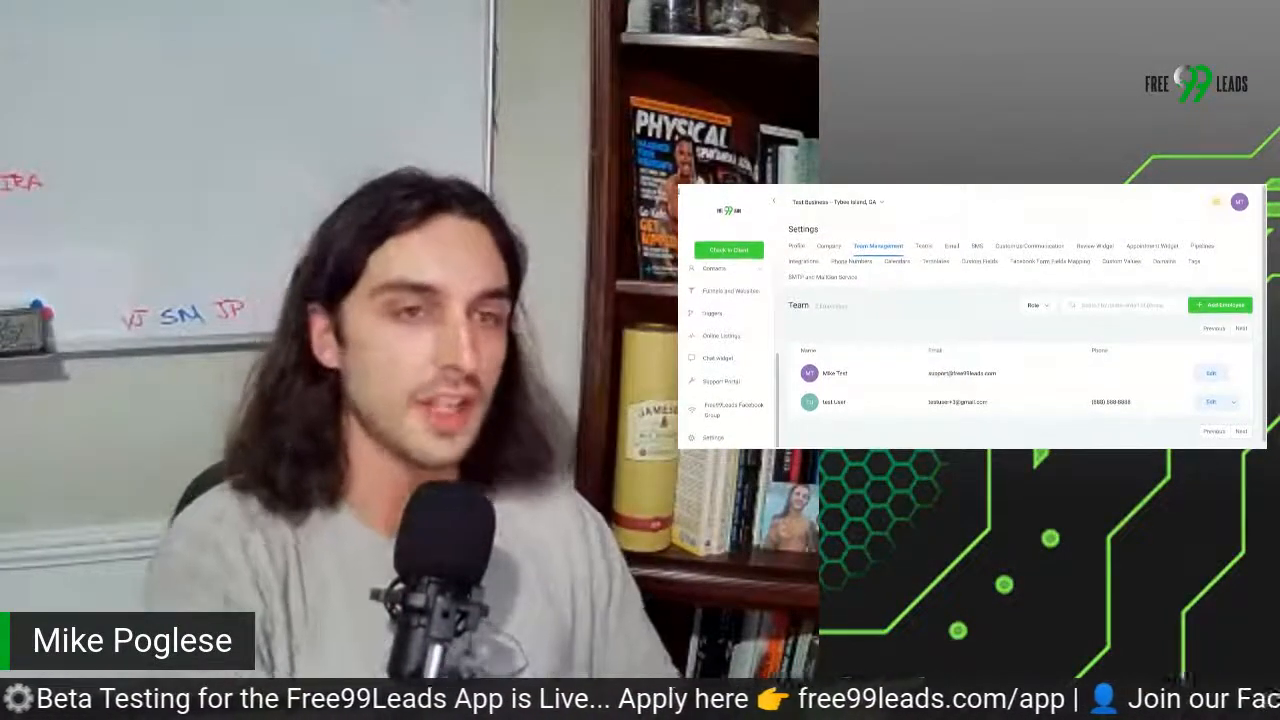
pyautogui.scroll(-1, 1015, 340)
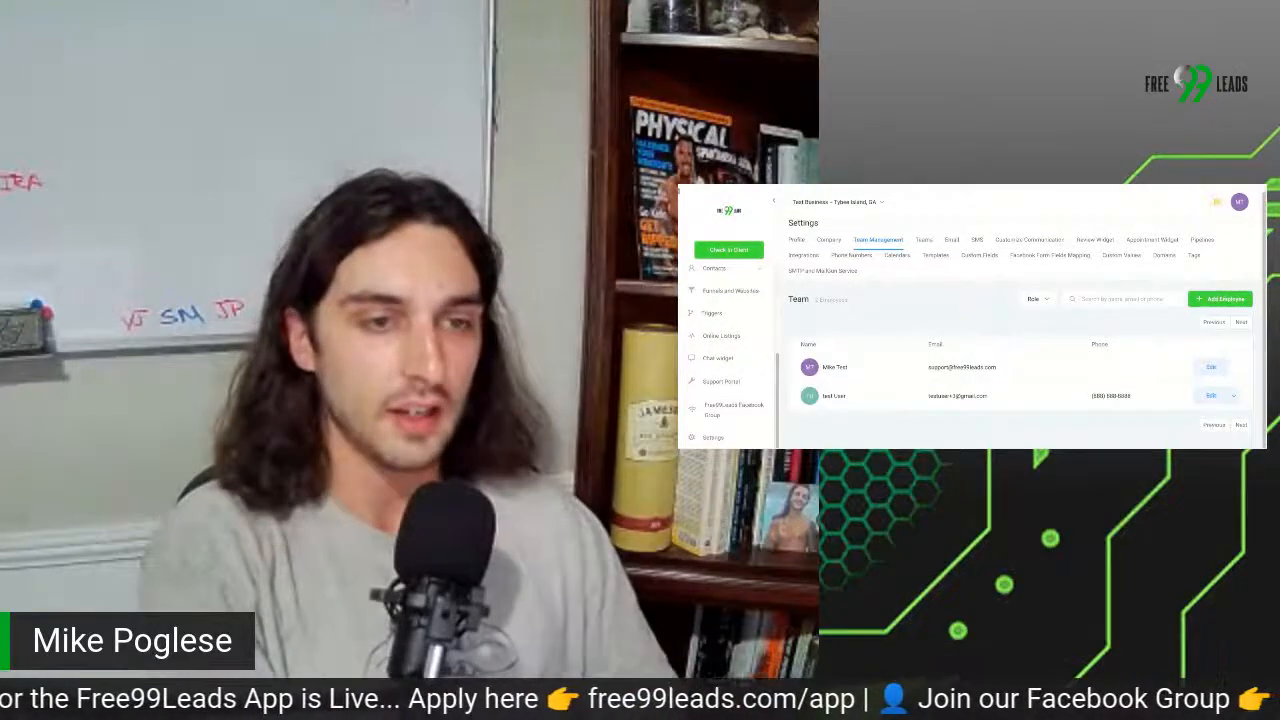
pyautogui.scroll(1, 1015, 340)
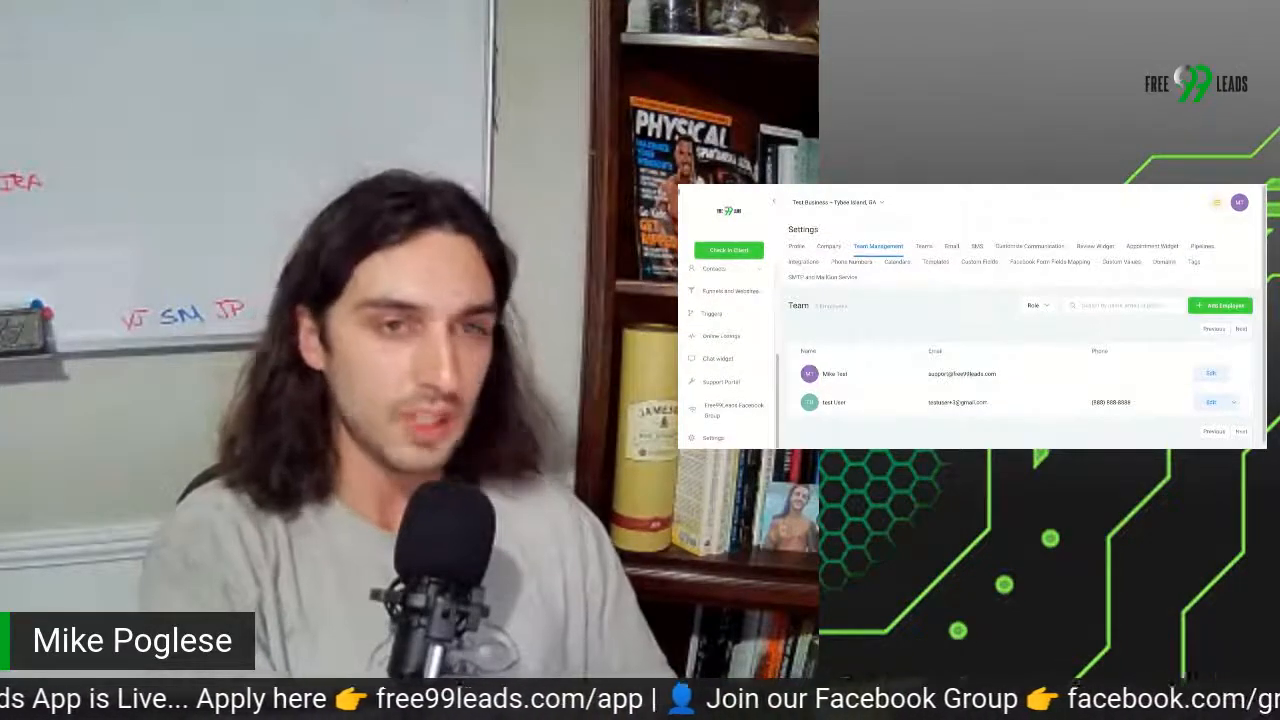